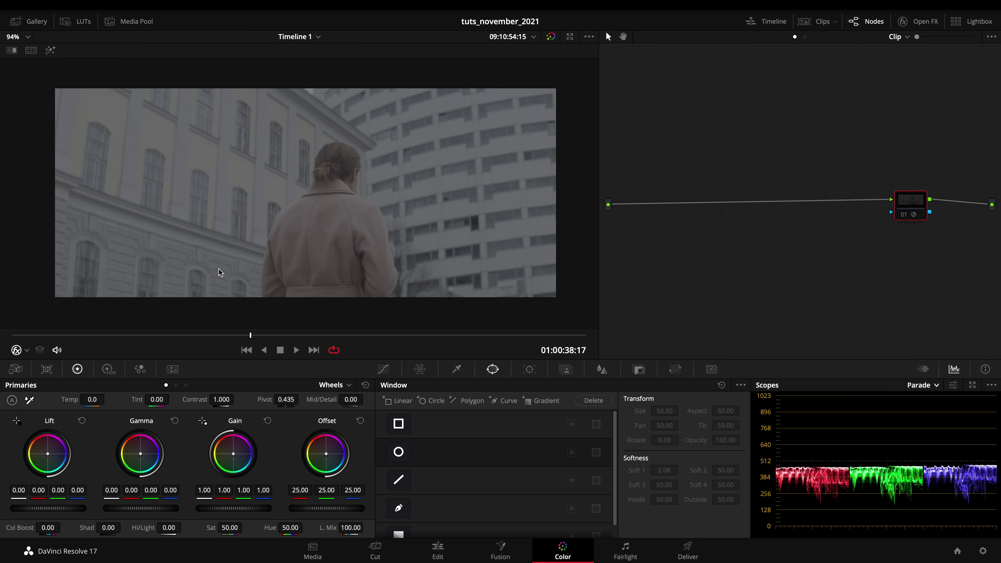
- Scrub back and then forward through the woman clip to review her shot
left_click_drag(252, 338, 159, 343)
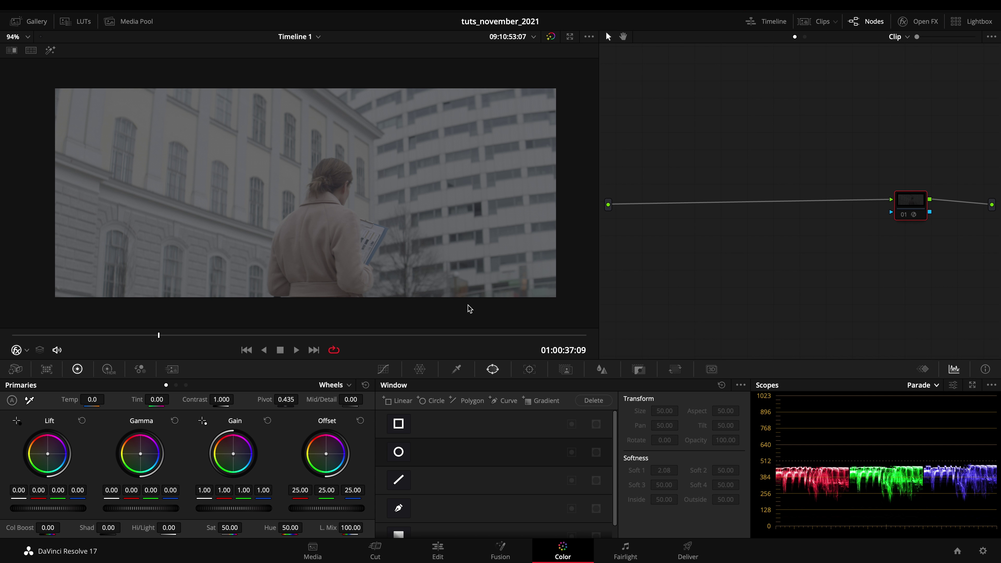
left_click_drag(338, 335, 389, 335)
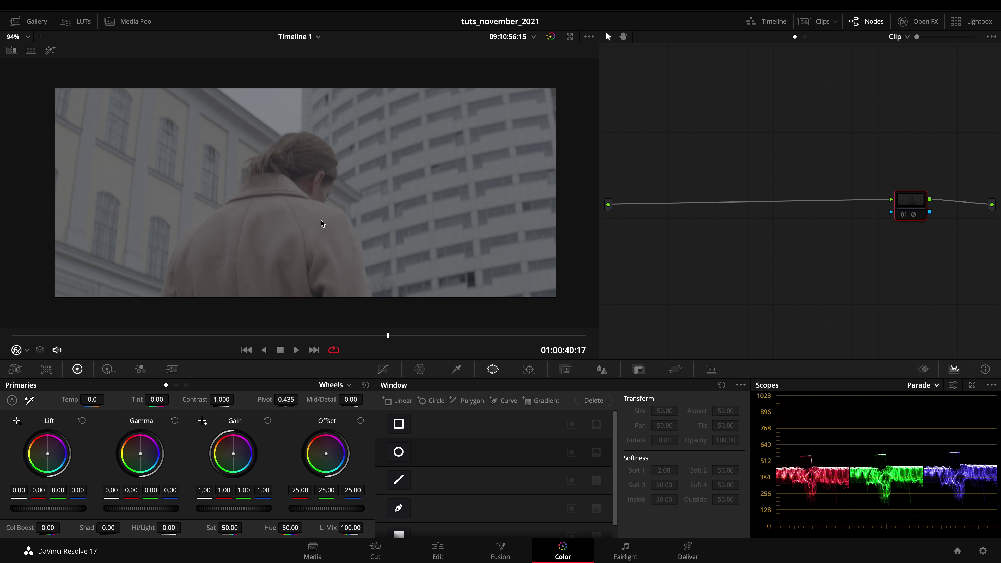
- Jump to the city walkway clip and scrub through it to preview the footage
key("Up")
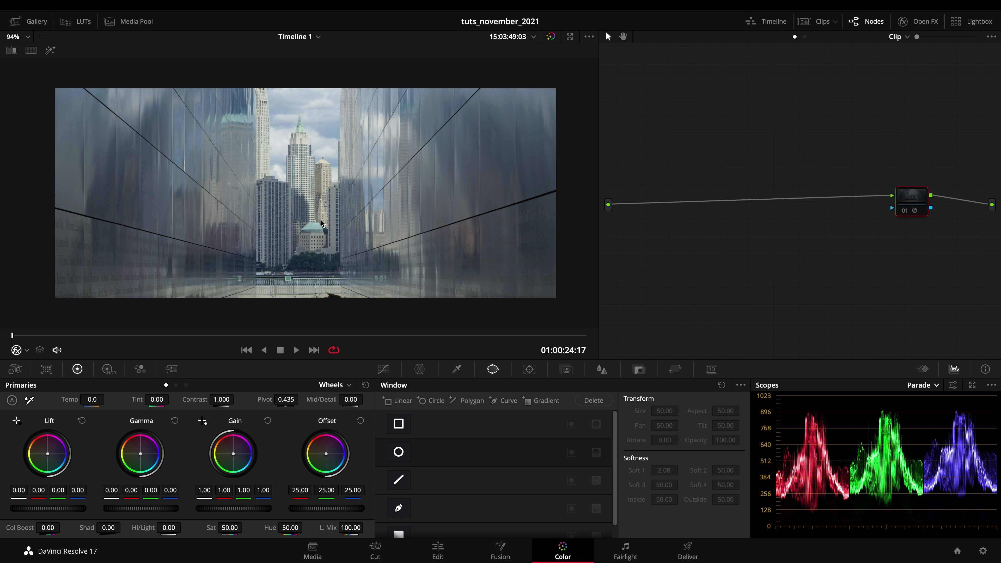
left_click_drag(123, 339, 380, 339)
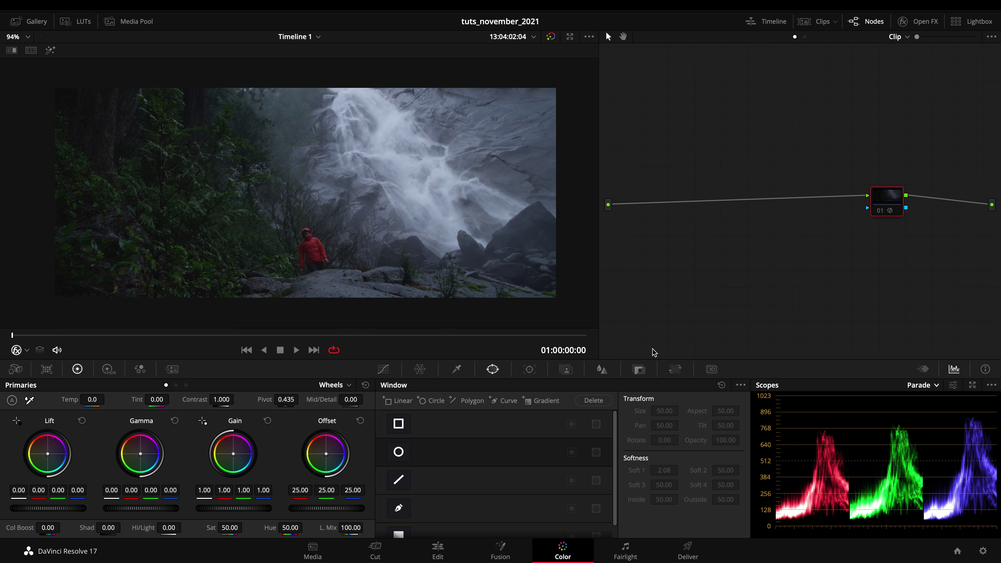
- Back on the city walkway clip, re-enable node 01's grade and reposition it in the node graph
key("Down")
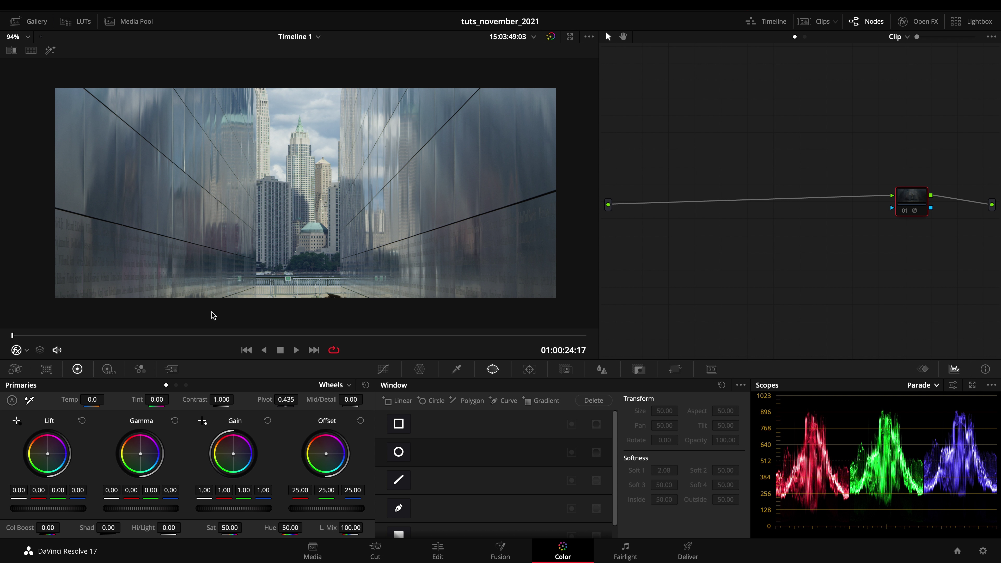
left_click_drag(918, 201, 873, 219)
key("ctrl+d")
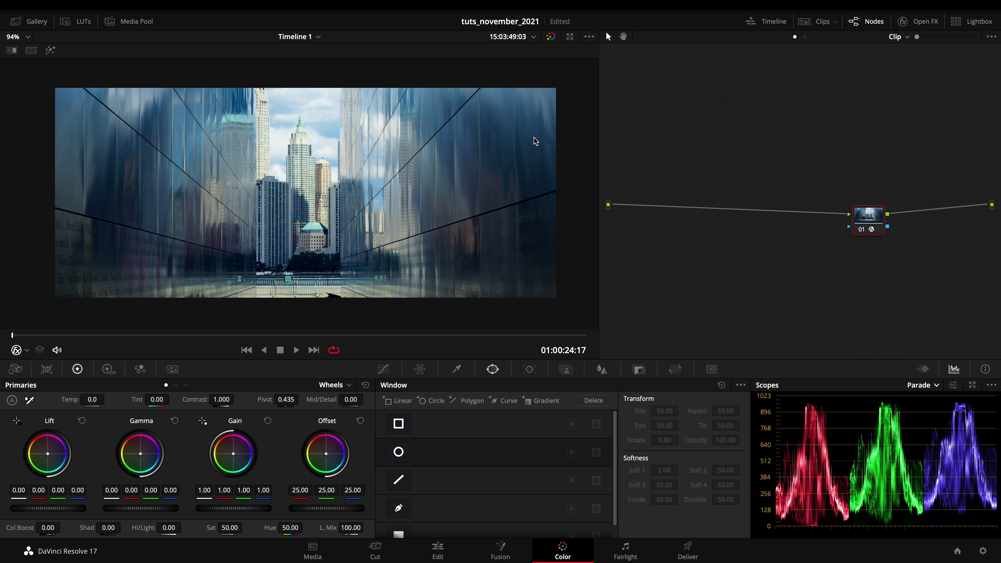
left_click_drag(874, 219, 953, 208)
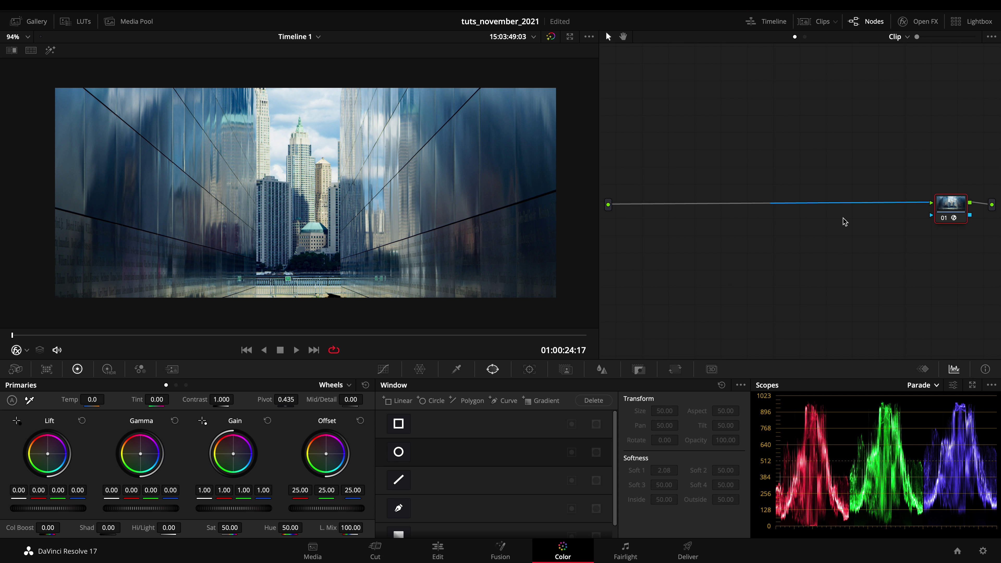
left_click_drag(949, 206, 949, 281)
right_click(785, 193)
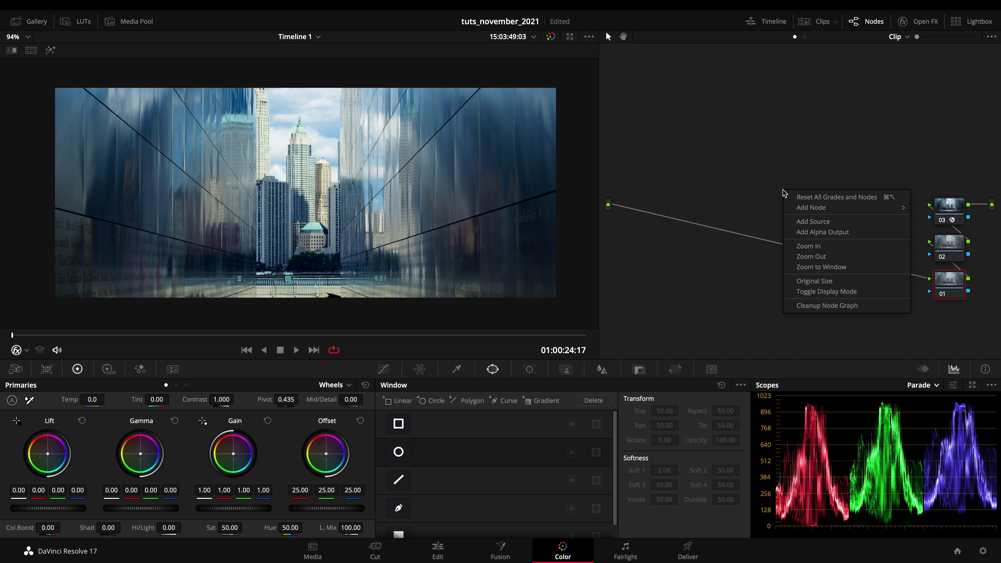
- Clean up the node graph, drop Gain to 0.91, and tint Lift to 0.01/-0.00/-0.01
left_click(816, 307)
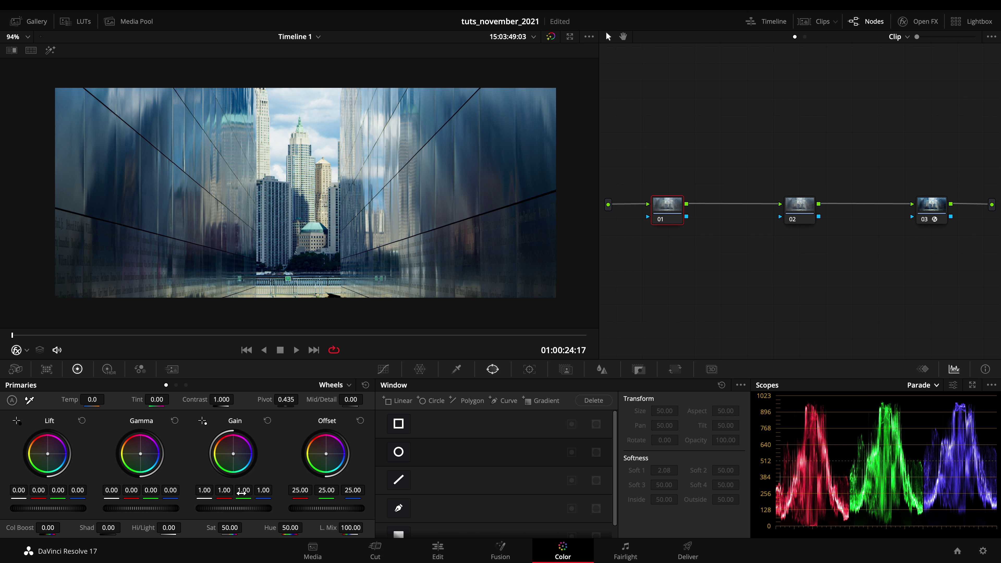
left_click_drag(247, 510, 198, 501)
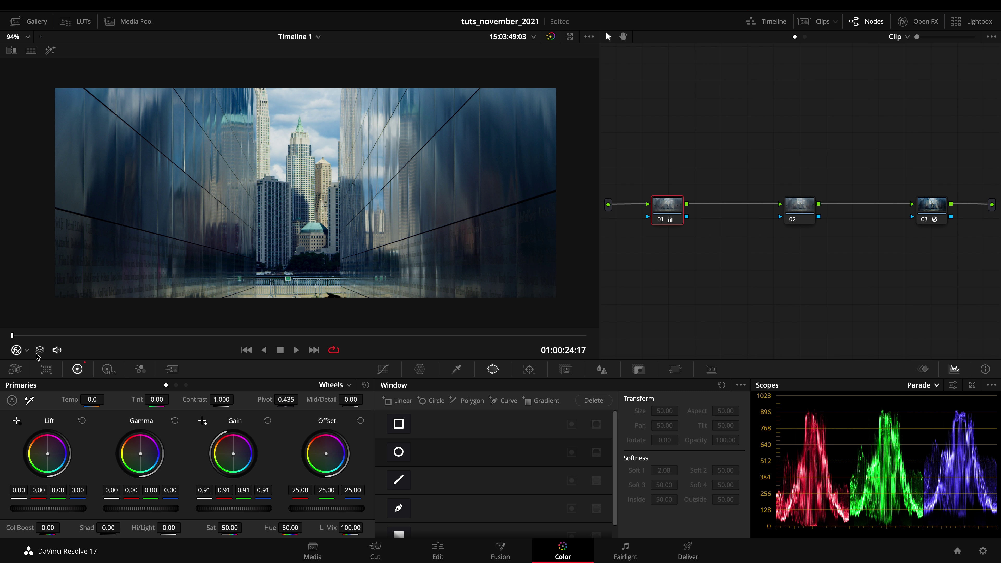
left_click(26, 349)
left_click(42, 371)
left_click_drag(47, 456, 42, 450)
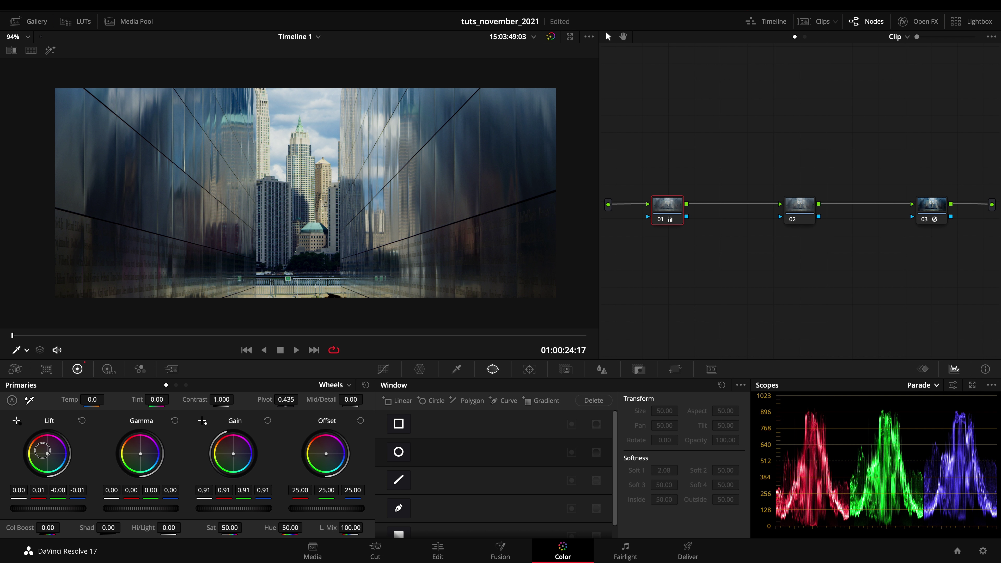
- Set node 01's Log Shadow balance to 0.07 red, -0.01 green, -0.10 blue and review the clip
left_click(186, 385)
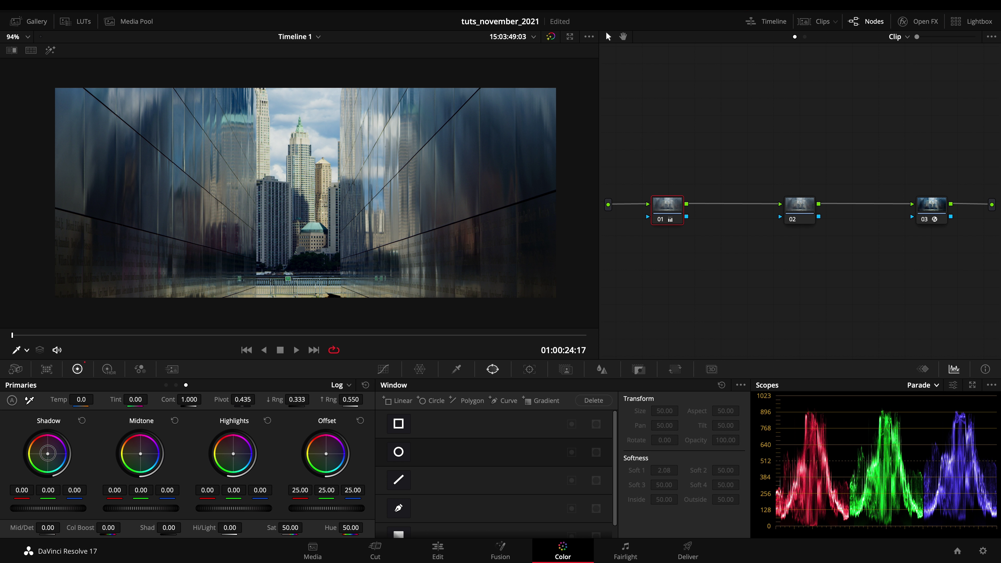
left_click_drag(49, 456, 35, 444)
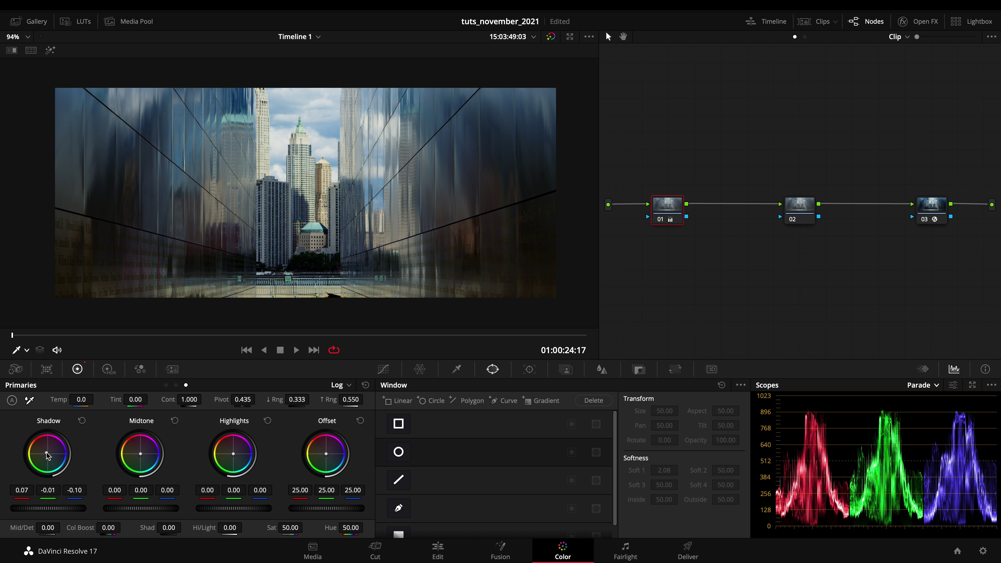
left_click(276, 336)
mouse_move(279, 338)
left_mouse_down()
mouse_move(447, 340)
mouse_move(272, 335)
left_mouse_up()
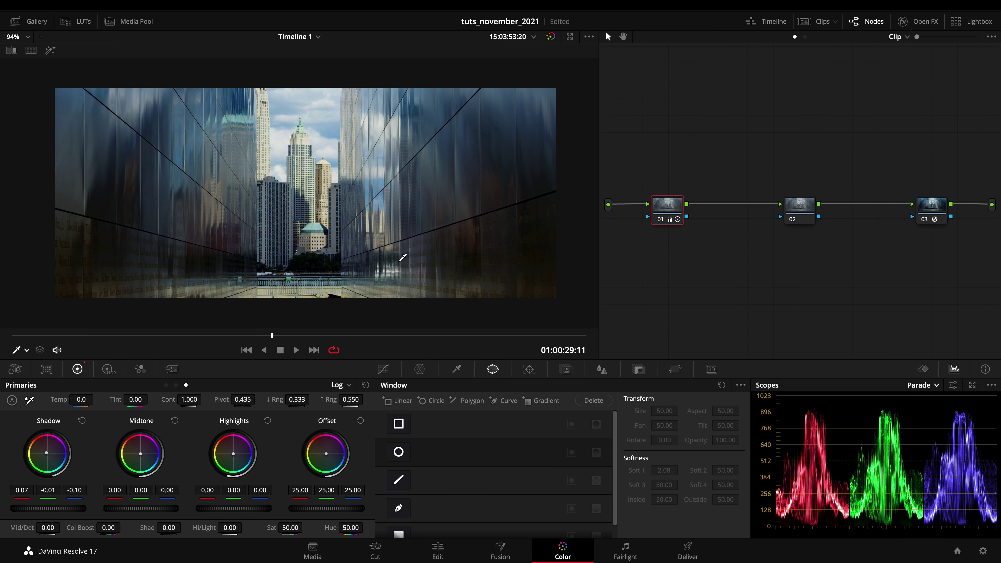
mouse_move(806, 208)
left_mouse_down()
mouse_move(766, 209)
mouse_move(790, 210)
left_mouse_up()
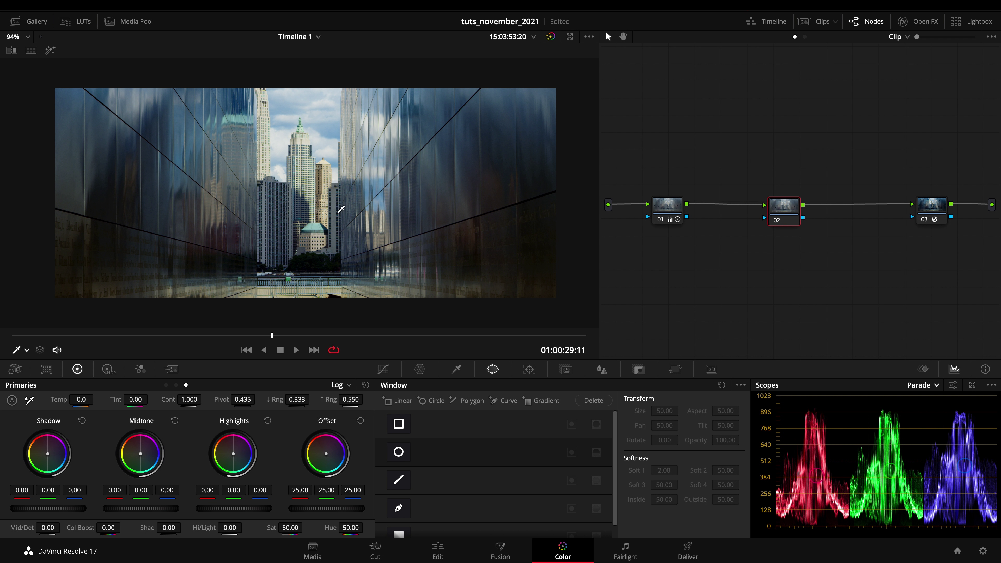
- On node 02, dip Hue vs Sat at hue 103.55 to 0.89, raising nearby hues slightly
left_click(383, 369)
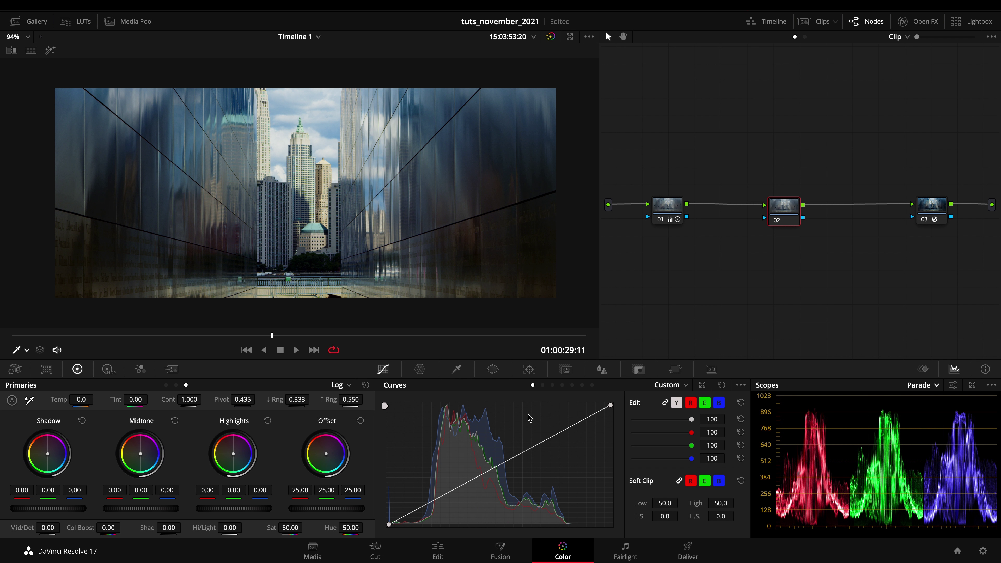
left_click(552, 385)
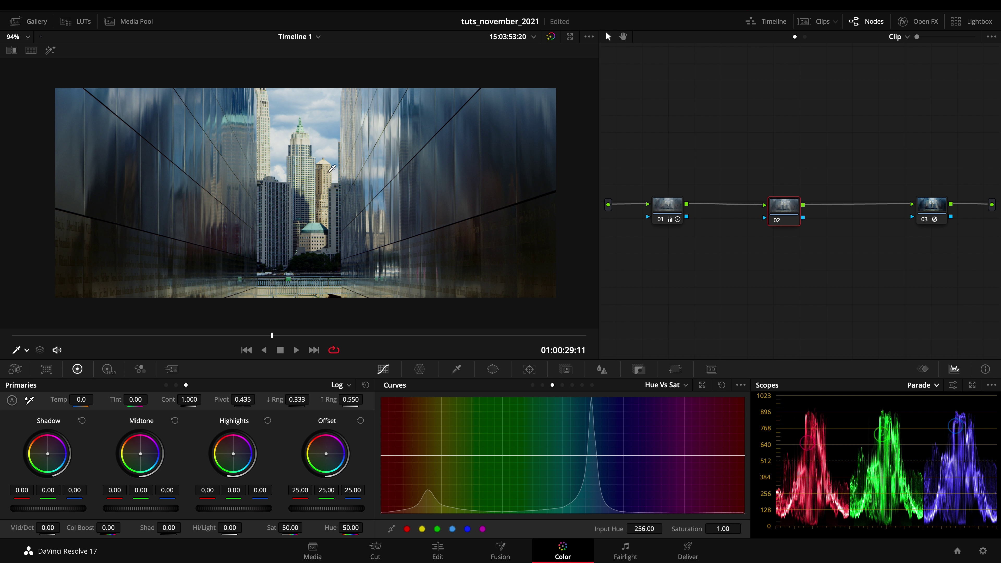
left_click(452, 529)
left_click(468, 528)
mouse_move(592, 455)
left_mouse_down()
mouse_move(593, 473)
mouse_move(590, 462)
left_mouse_up()
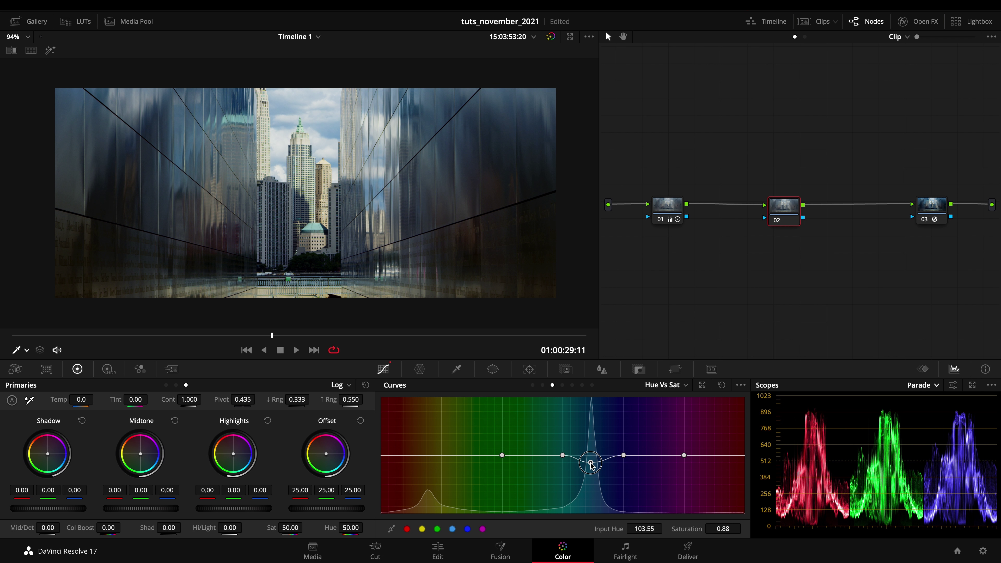
left_click_drag(590, 463, 591, 462)
left_click(422, 528)
left_click_drag(503, 456, 563, 454)
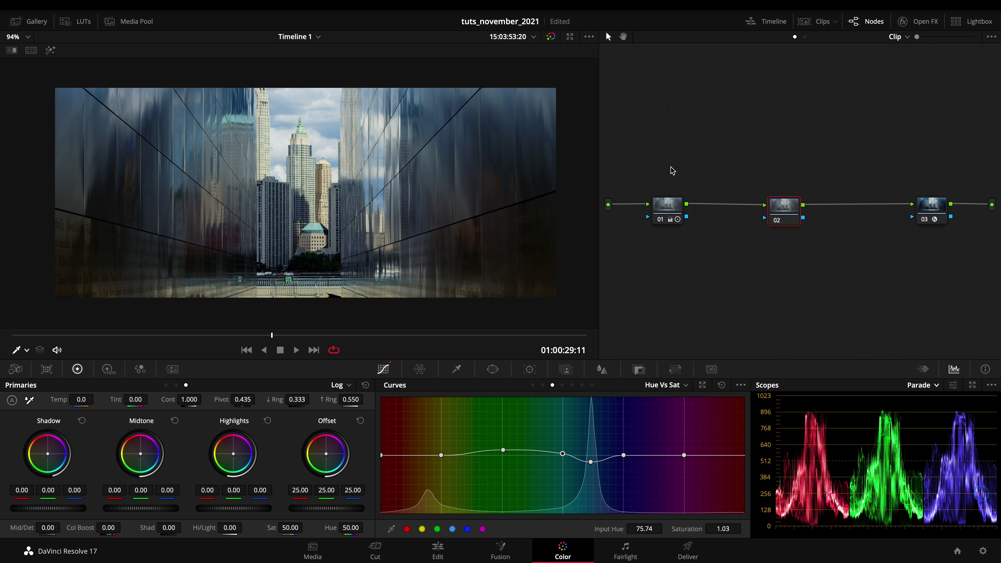
left_click_drag(786, 208, 786, 206)
- On the primary wheels, set node 02's contrast to 1.124 with pivot 0.978 and toggle it to compare
left_click(176, 384)
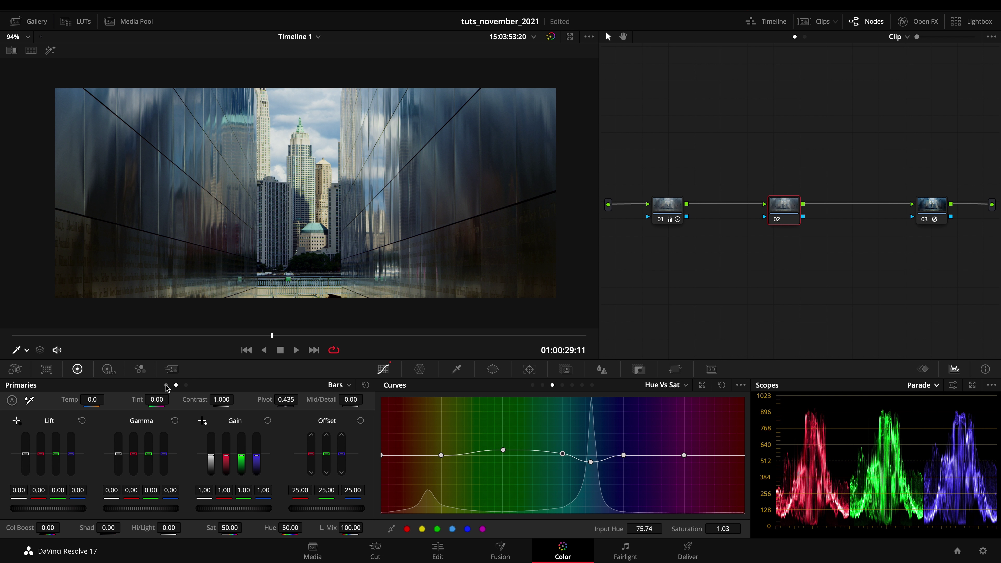
left_click(165, 385)
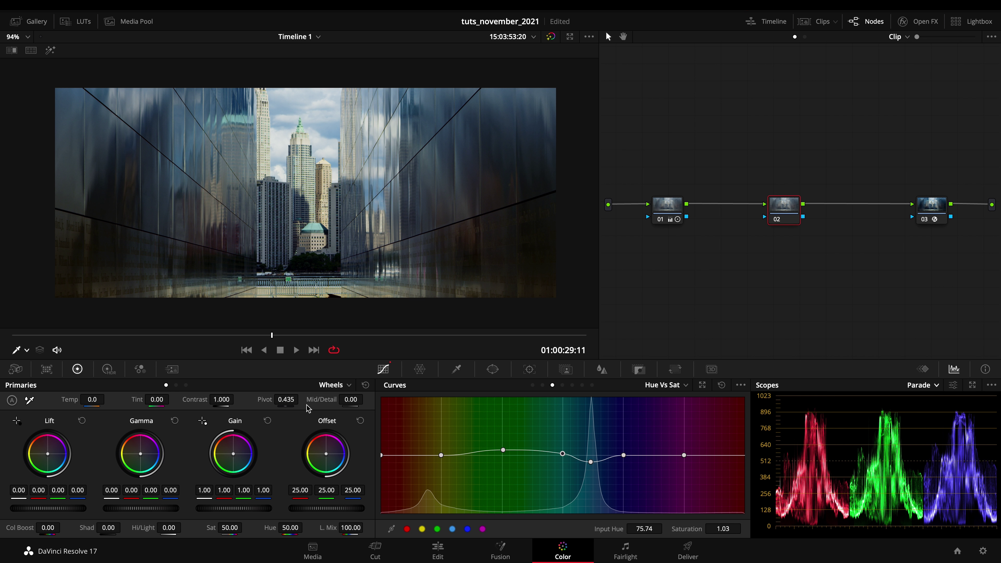
left_click_drag(221, 399, 299, 399)
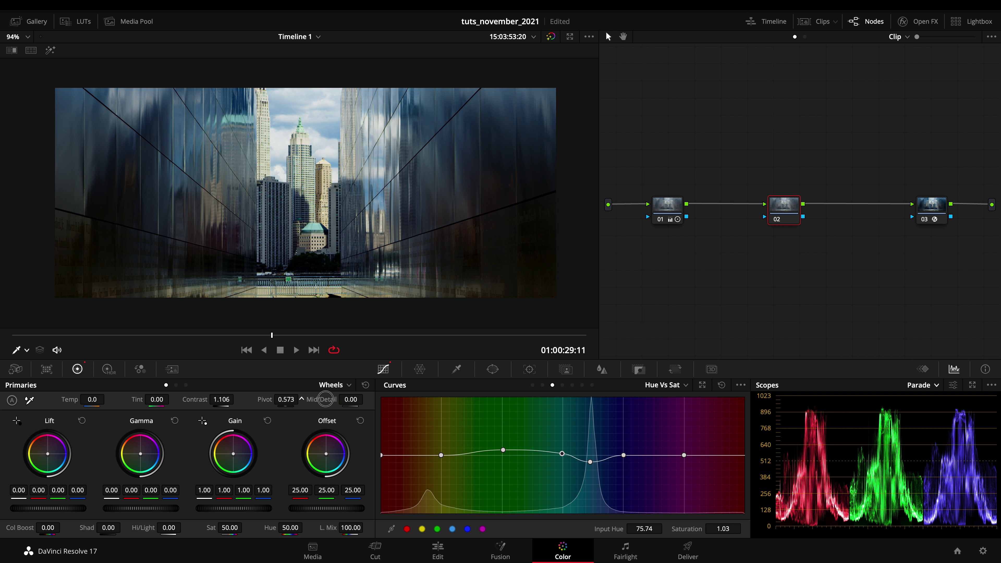
left_click_drag(475, 416, 284, 401)
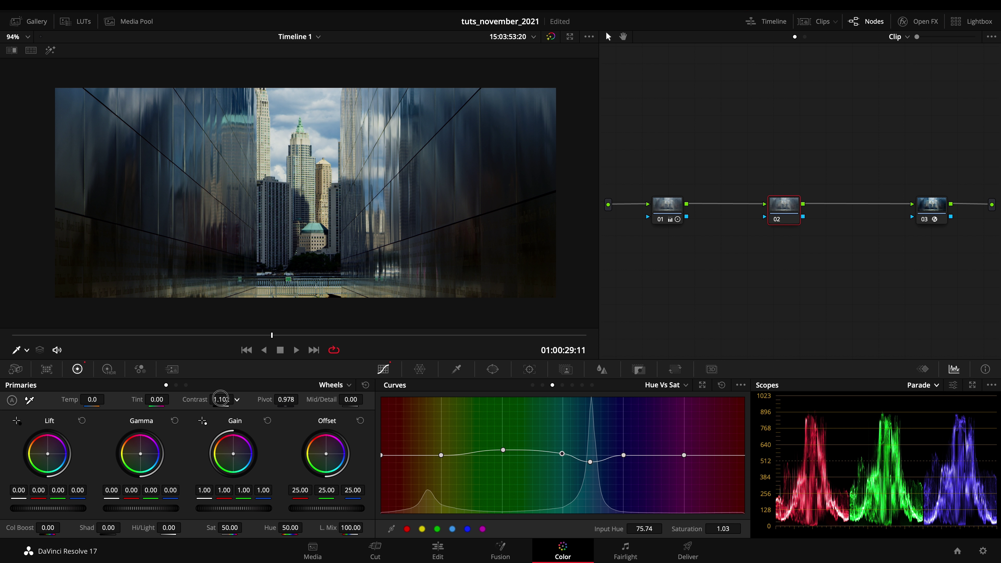
mouse_move(214, 399)
left_mouse_down()
mouse_move(247, 399)
mouse_move(215, 399)
mouse_move(230, 399)
mouse_move(219, 399)
mouse_move(222, 410)
left_mouse_up()
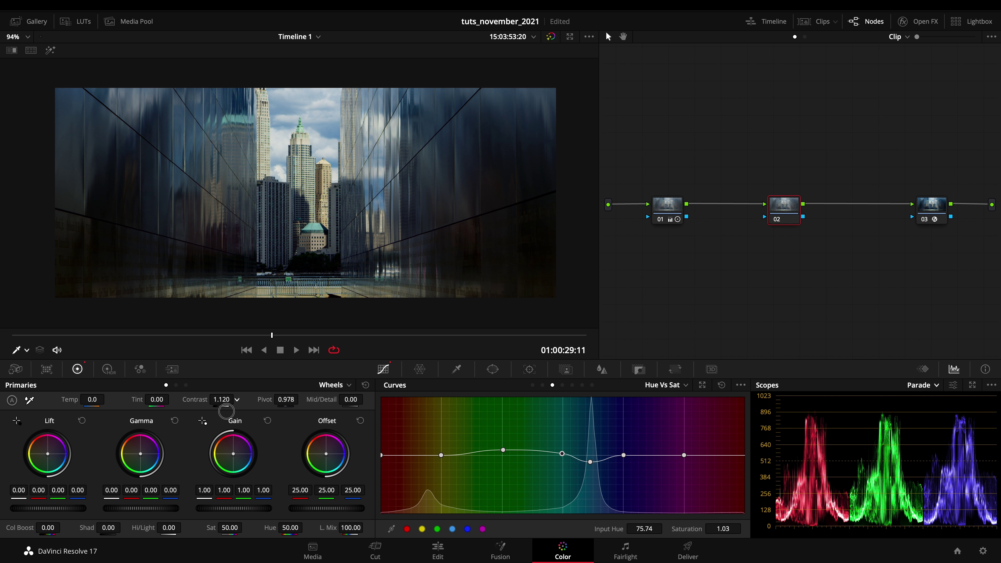
key("ctrl+d")
key("ctrl+d")
key("ctrl+d")
key("ctrl+d")
key("ctrl+d")
key("ctrl+d")
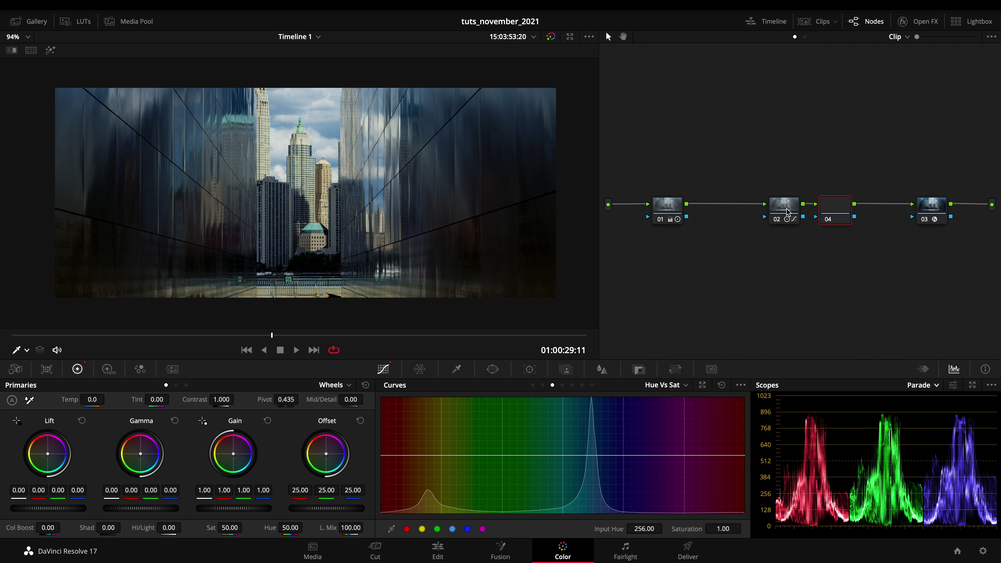
- Add a serial node after node 02, copy node 02's grade onto it, and reset node 02's Hue vs Sat curve
key("alt+s")
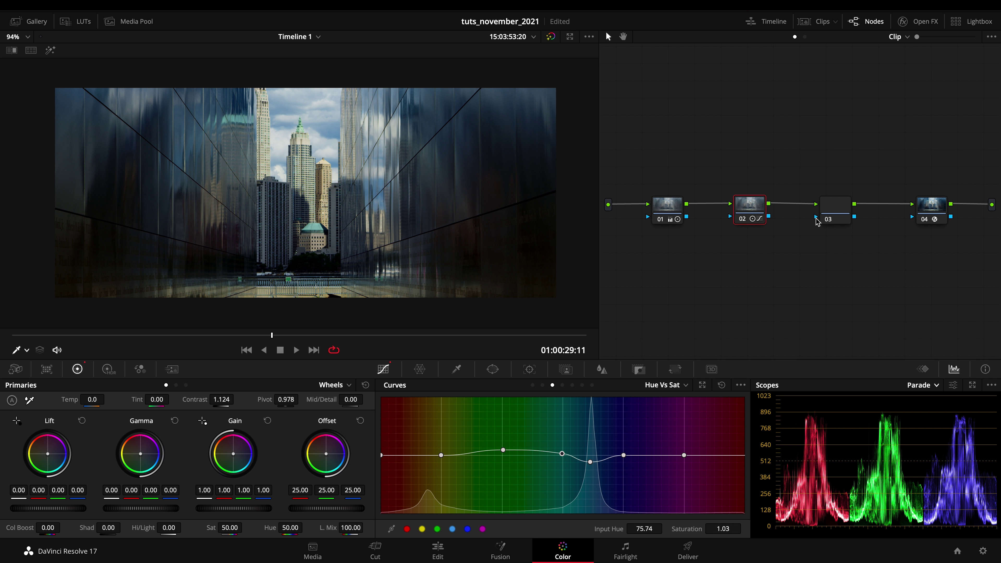
left_click(829, 223)
middle_click(765, 213)
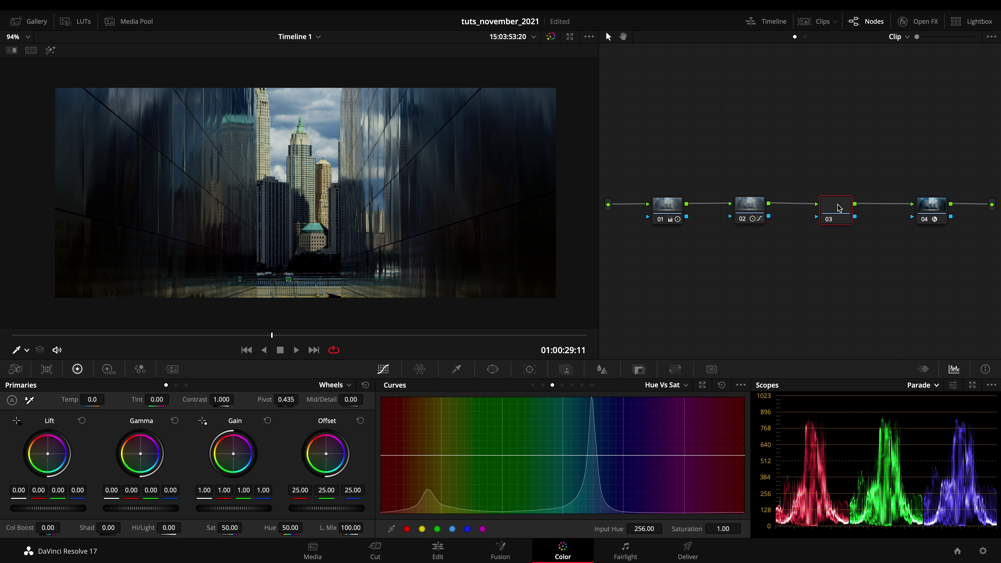
left_click(764, 213)
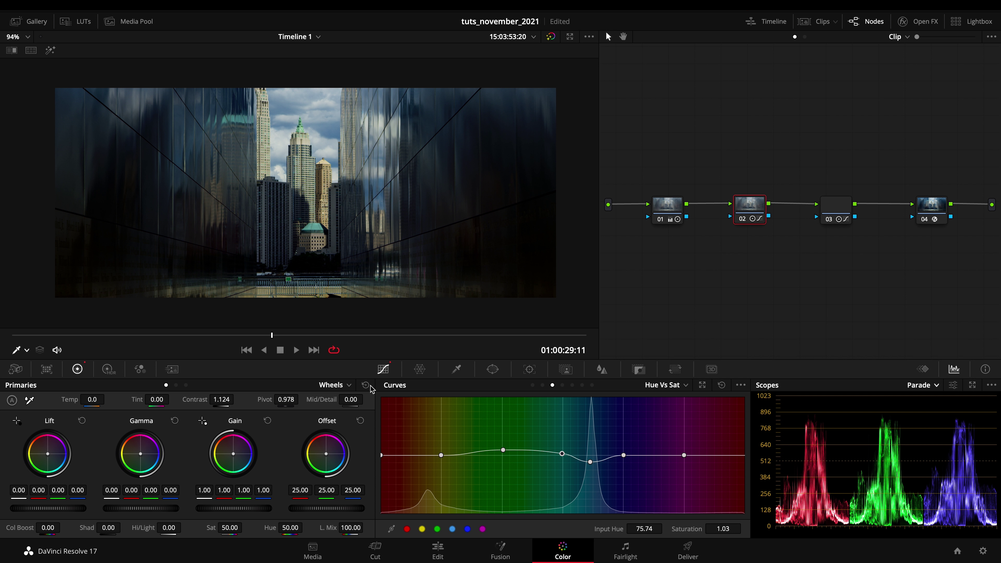
left_click(721, 385)
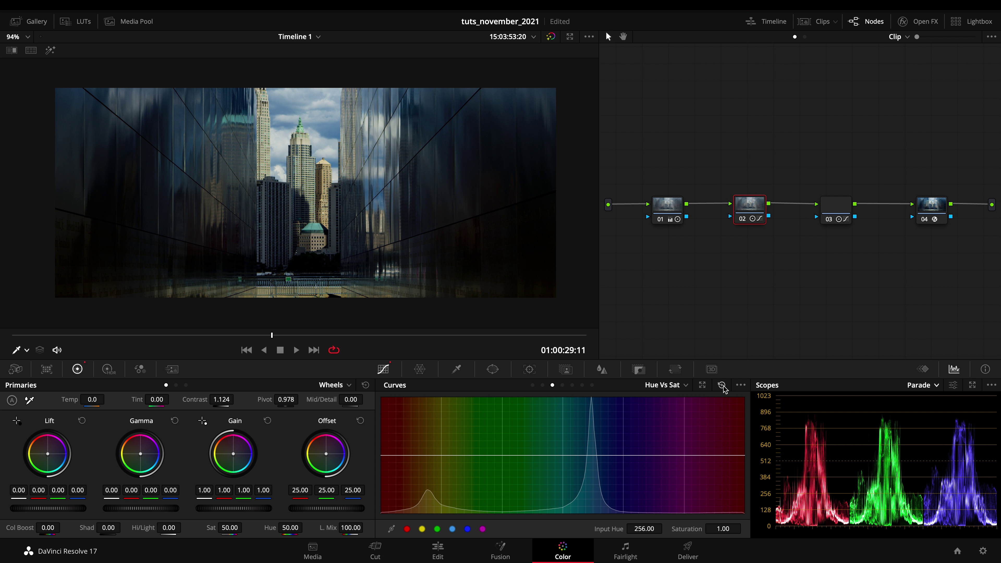
- Label node 02 Contrast, node 03 Sec and node 01 Primaries
right_click(753, 209)
left_click(788, 231)
left_click(827, 205)
right_click(826, 204)
left_click(858, 227)
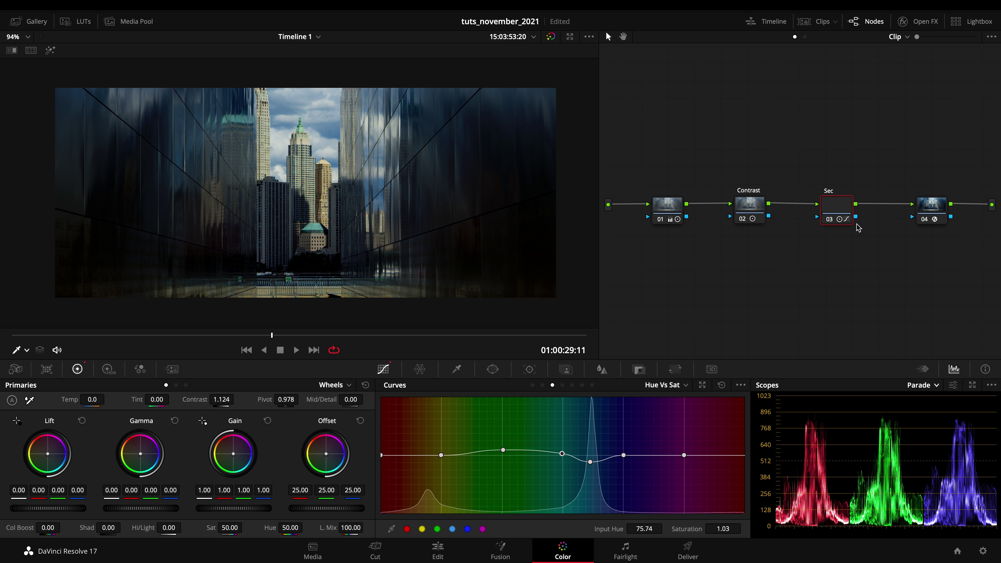
left_click(662, 205)
right_click(663, 204)
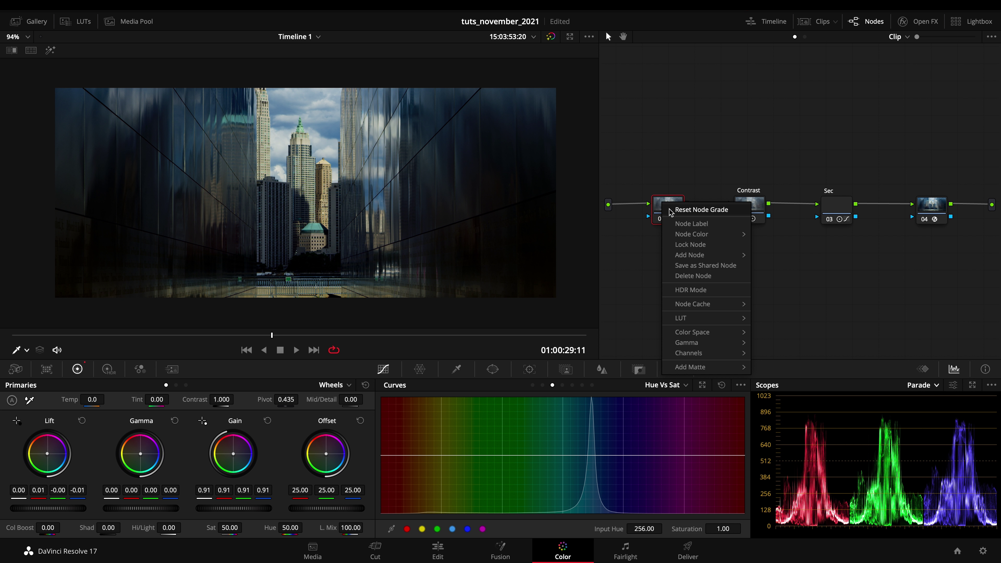
left_click(683, 223)
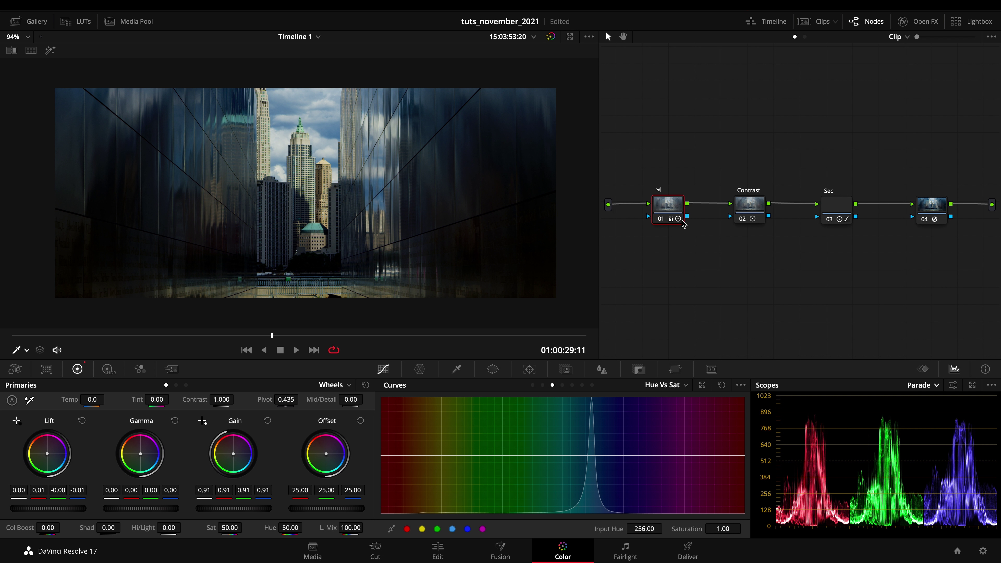
type("Primaries")
key("Return")
- Bypass the first three nodes with Ctrl+D to compare the walkway look, then re-enable them
left_click(756, 209)
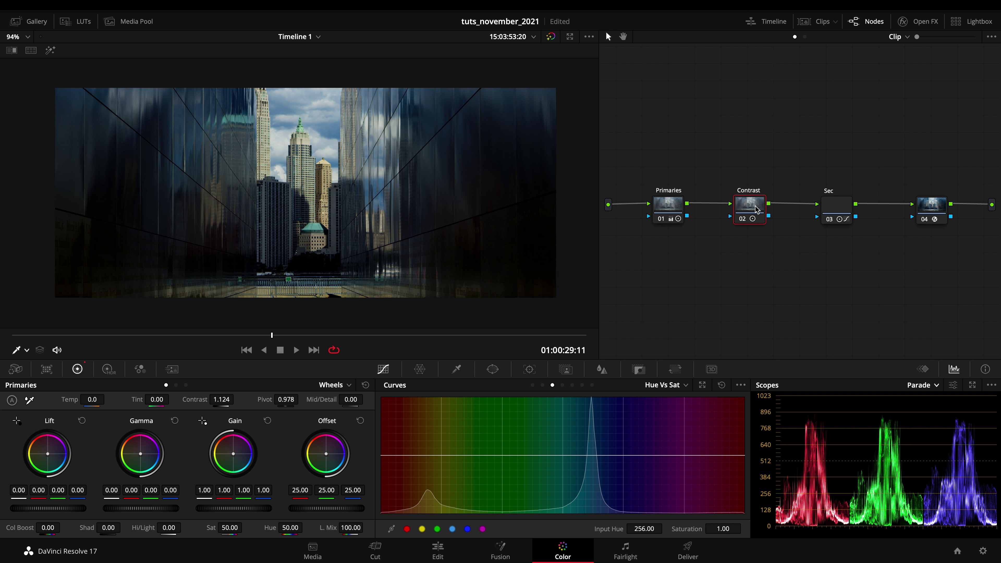
left_click(829, 217)
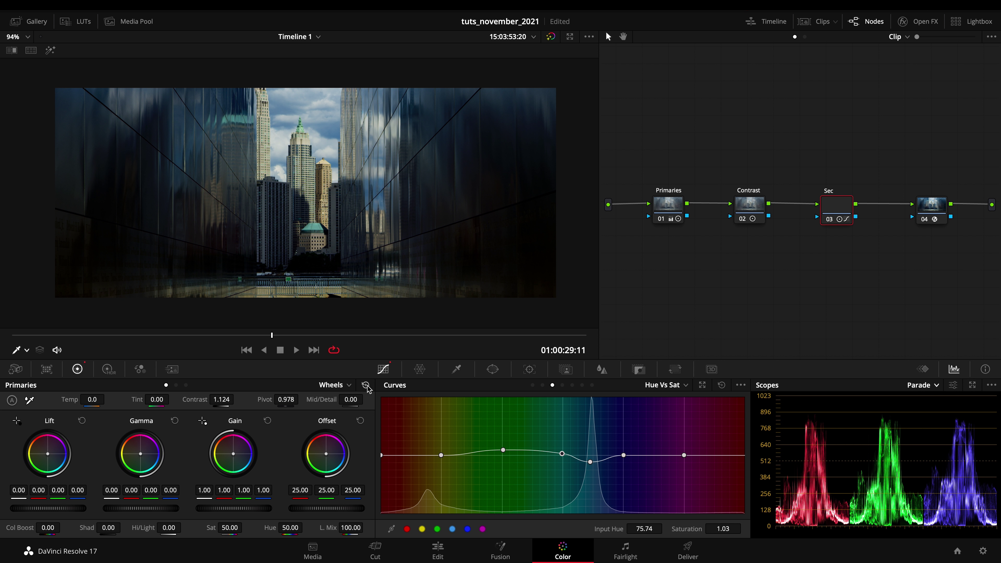
left_click(757, 207)
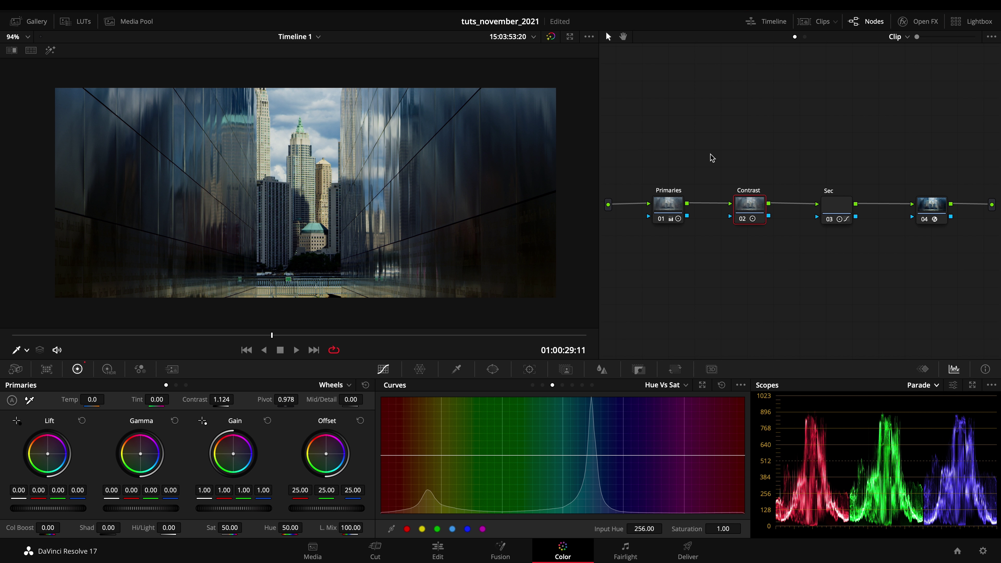
left_click_drag(838, 168, 638, 246)
key("ctrl+z")
key("ctrl+d")
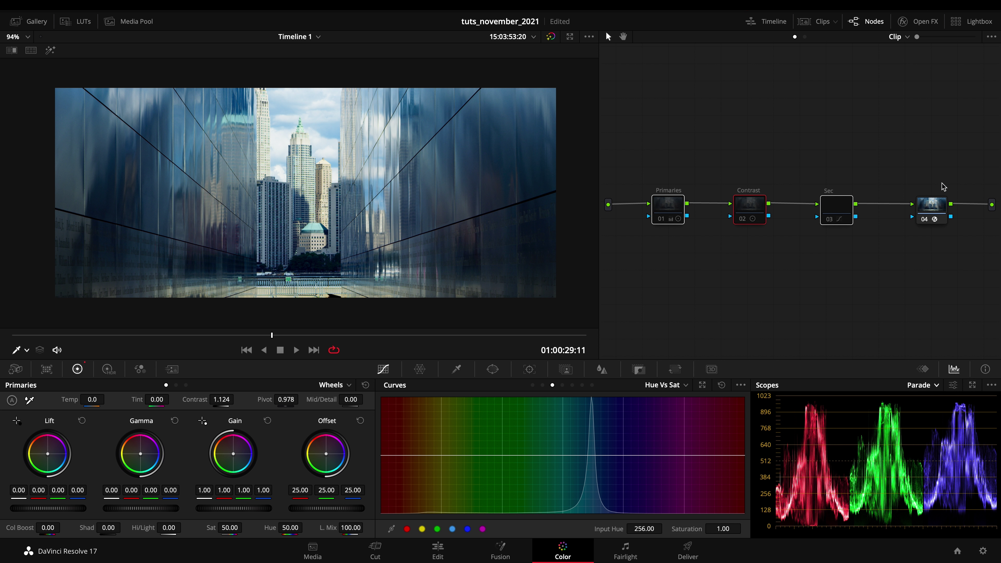
left_click(931, 205)
key("ctrl+d")
key("ctrl+d")
key("ctrl+d")
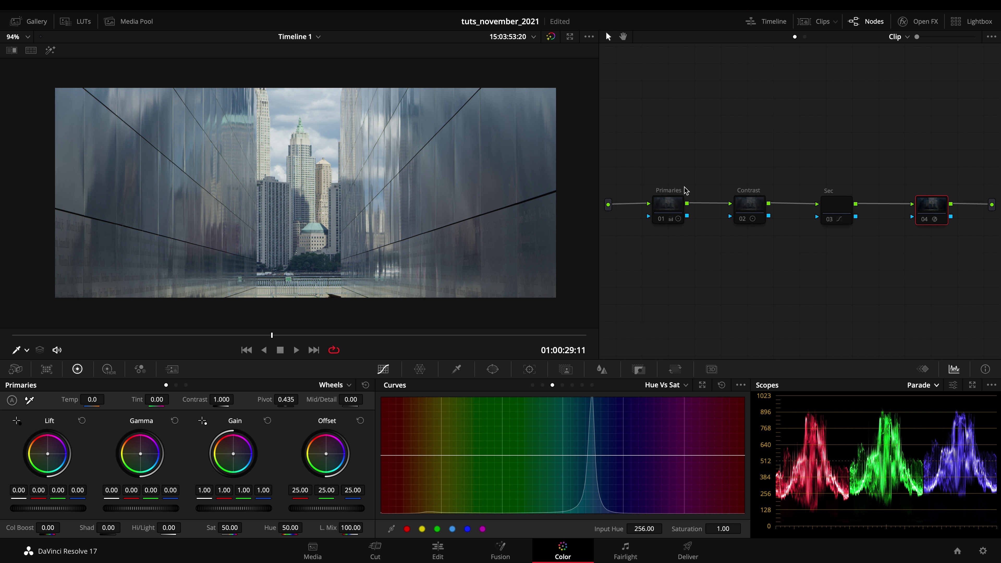
left_click(837, 209)
left_click_drag(843, 174, 631, 223)
key("ctrl+d")
key("ctrl+d")
key("ctrl+d")
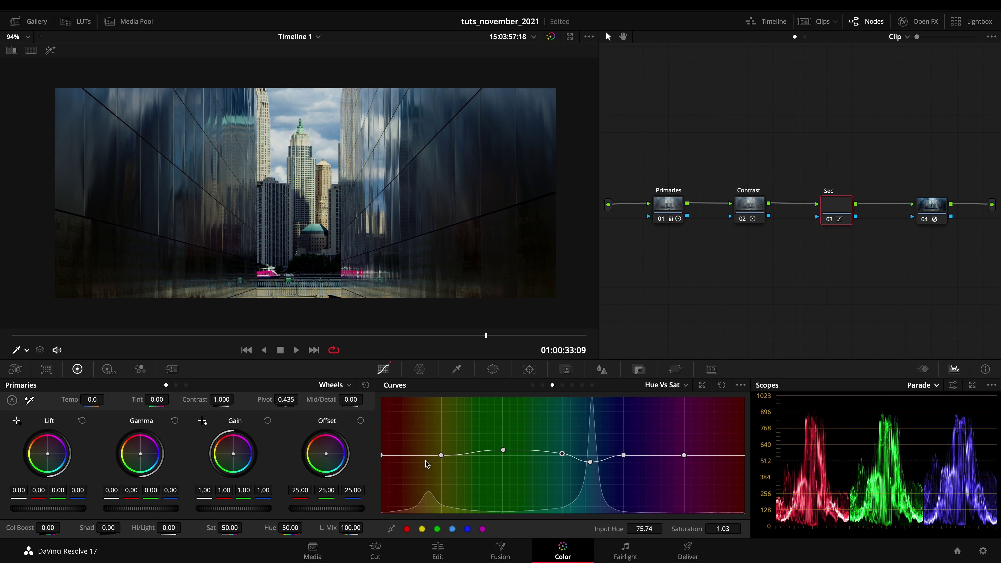
- In the Sec node's Hue vs Sat curve, pull down the yellow point and a new magenta point
mouse_move(443, 456)
left_mouse_down()
mouse_move(438, 479)
mouse_move(438, 452)
mouse_move(434, 469)
left_mouse_up()
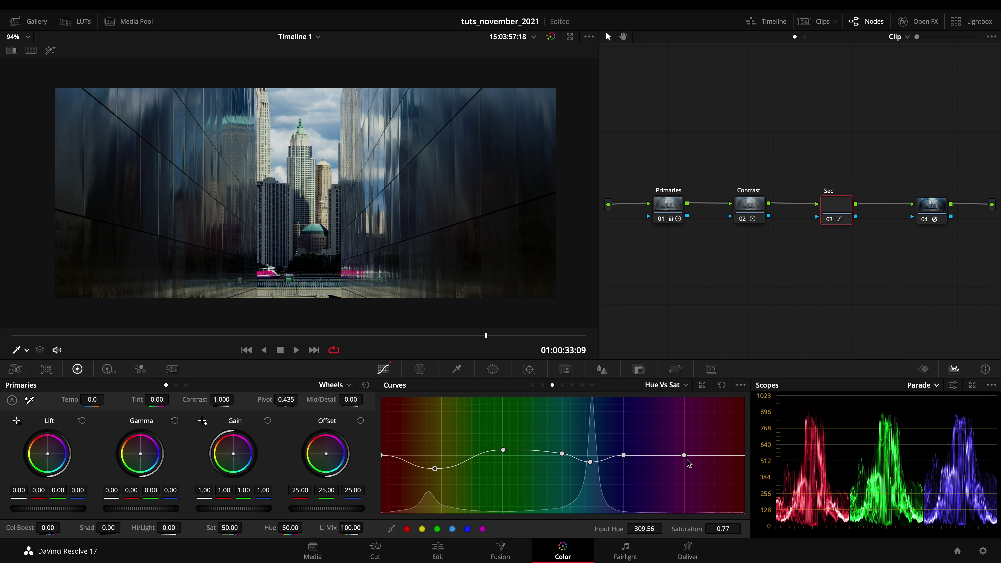
left_click(275, 270)
left_click_drag(713, 455, 745, 471)
- Stack the Contrast and Sec nodes below Primaries in a single column
left_click_drag(859, 158, 650, 271)
left_click(727, 201)
left_click_drag(748, 267, 661, 310)
left_click(696, 212)
left_click_drag(695, 212, 664, 227)
- Add a new serial node 04 after Sec and move it up and to the right
left_click_drag(735, 114, 649, 251)
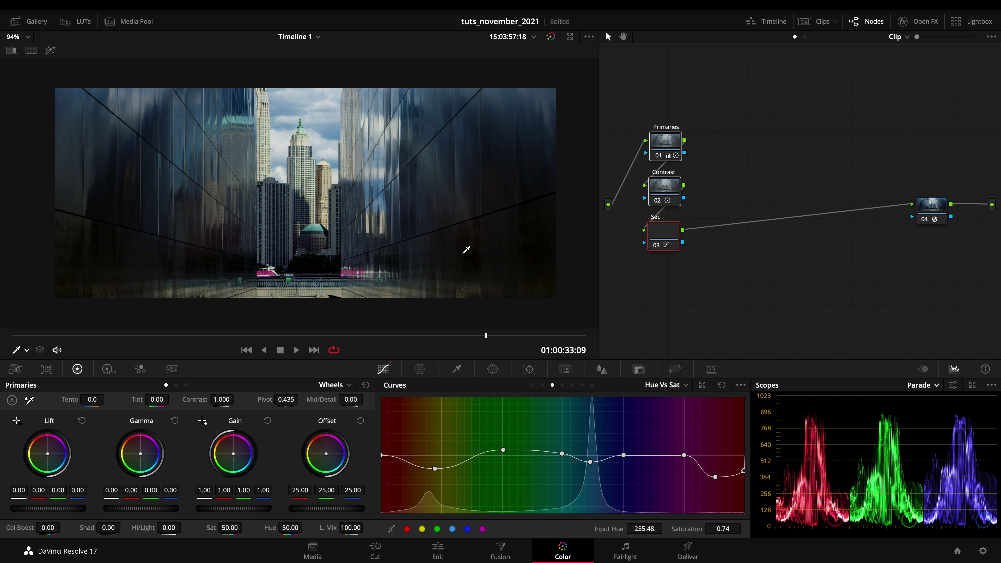
left_click(689, 262)
key("alt+s")
left_click_drag(721, 238, 775, 197)
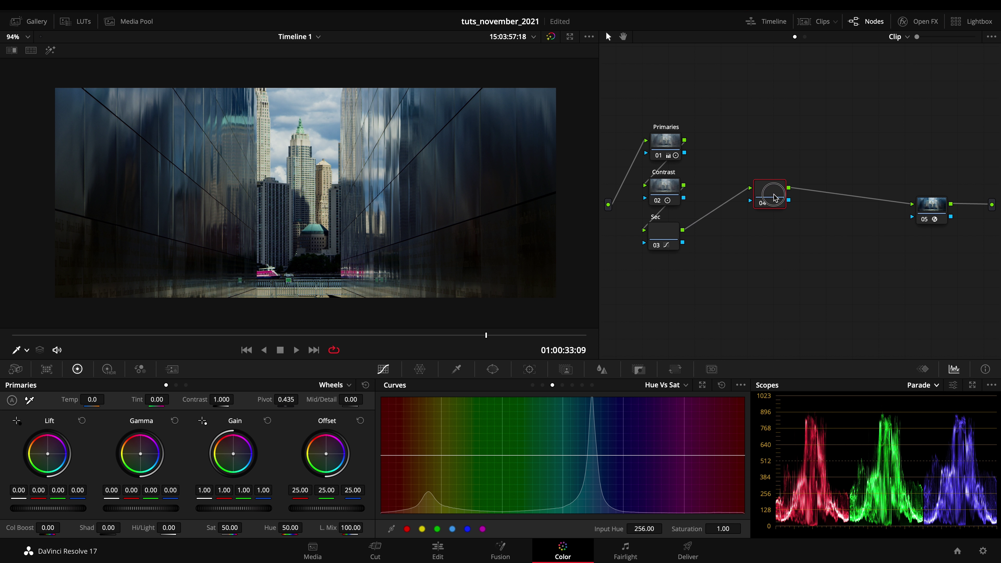
- Label node 04 'Look' and split it with Alt+L into a layer mixer with parallel nodes 05 and 06
right_click(775, 197)
left_click(783, 218)
mouse_move(766, 198)
left_mouse_down()
mouse_move(766, 172)
mouse_move(766, 195)
left_mouse_up()
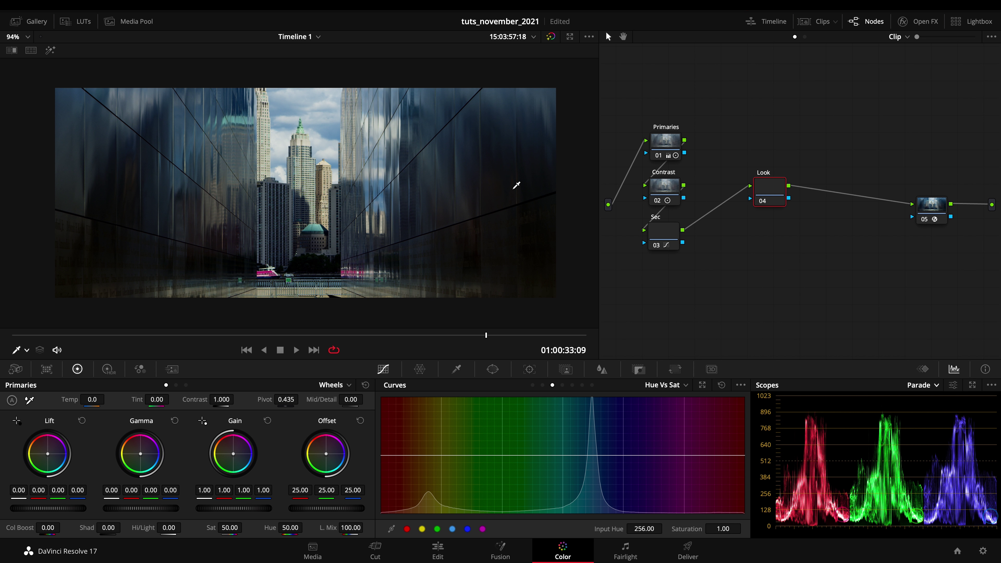
key("alt+l")
key("alt+l")
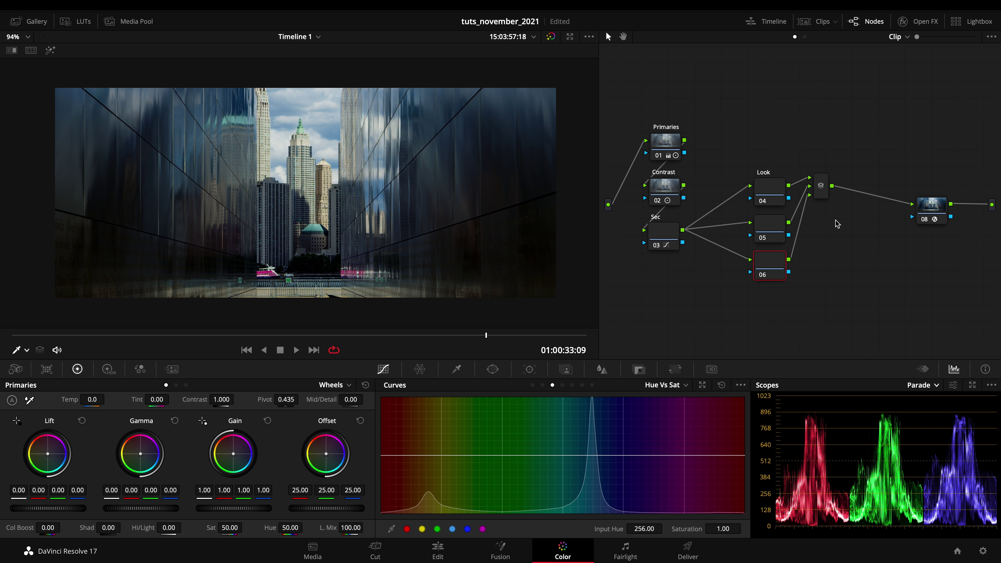
left_click_drag(820, 186, 827, 220)
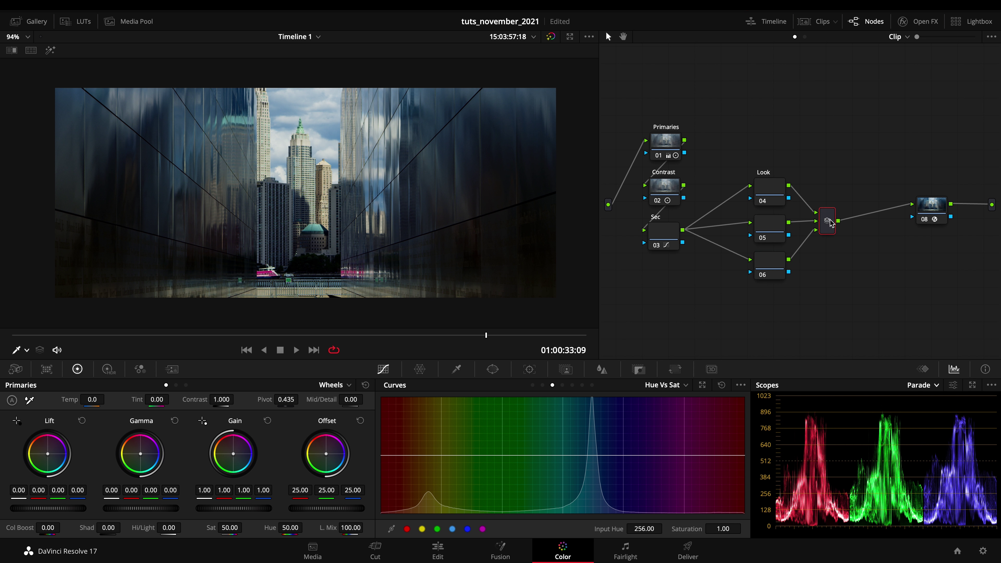
- Warm the Look node's highlights by pushing Gain toward red (1.05/1.00/0.87)
left_click(768, 195)
left_click(771, 263)
left_click(779, 194)
left_click_drag(236, 456, 217, 446)
- Nudge node 05's Gamma, cool the Look node's Gain slightly, and nudge node 06's Lift
left_click(773, 229)
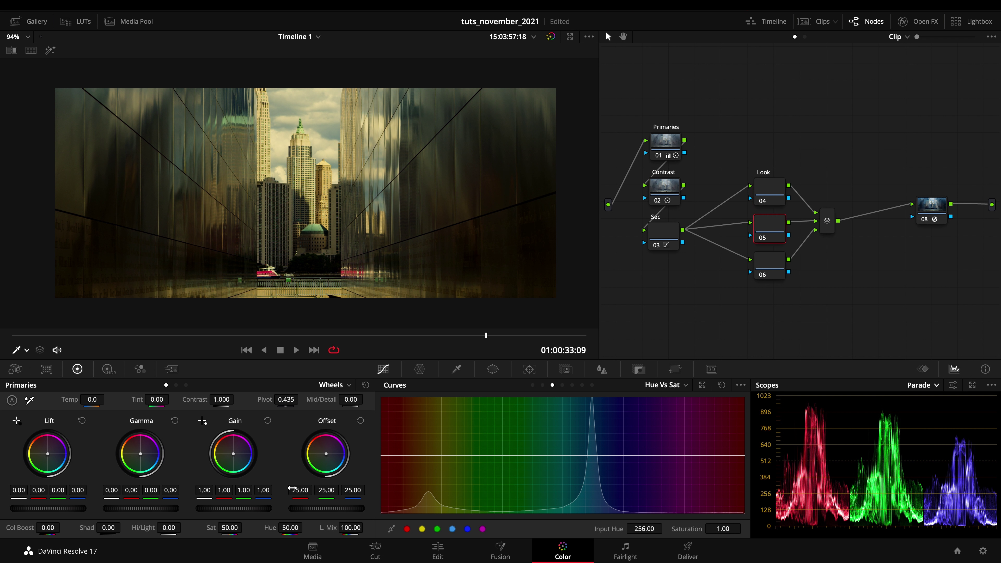
left_click_drag(145, 459, 142, 463)
left_click(774, 192)
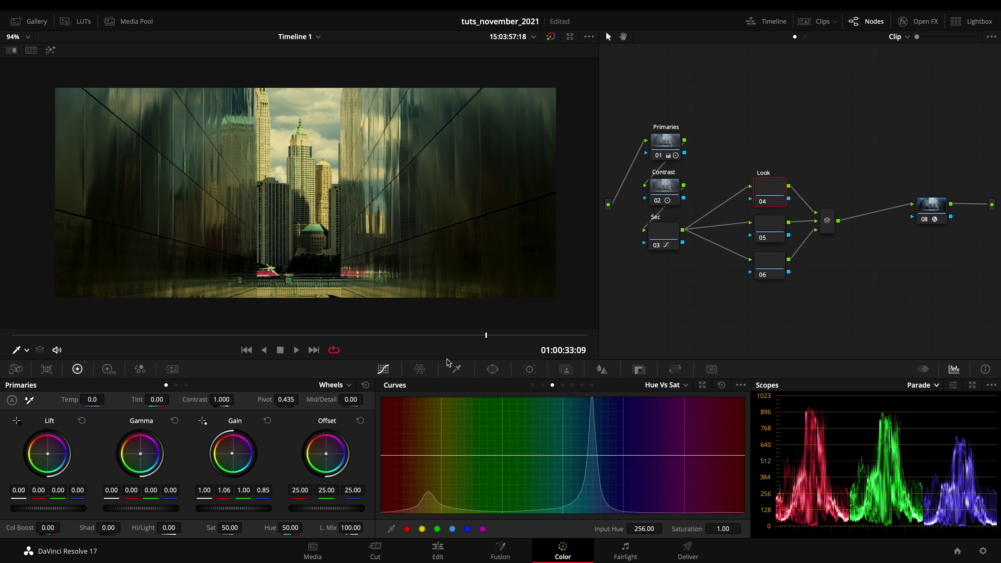
left_click_drag(233, 459, 232, 453)
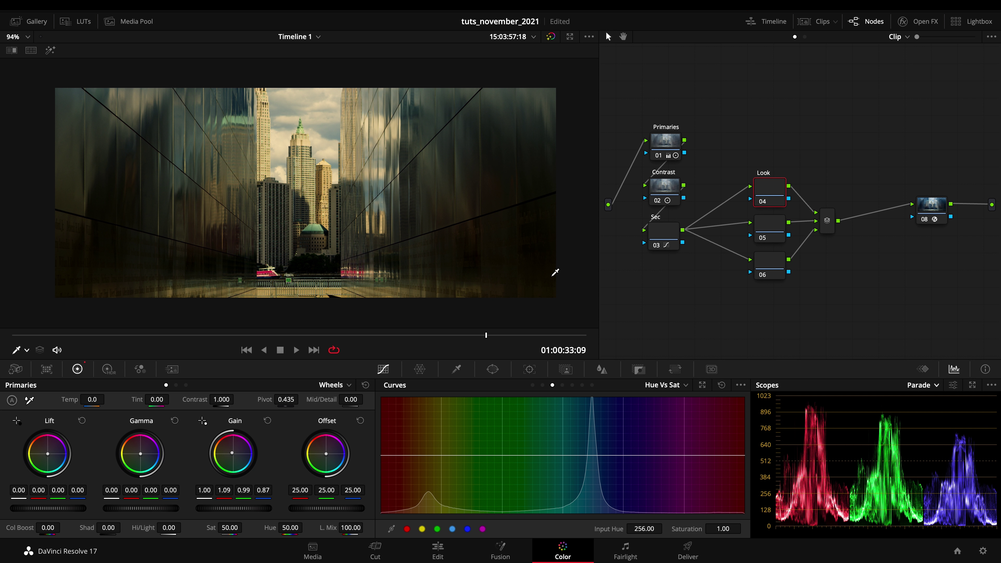
left_click(778, 268)
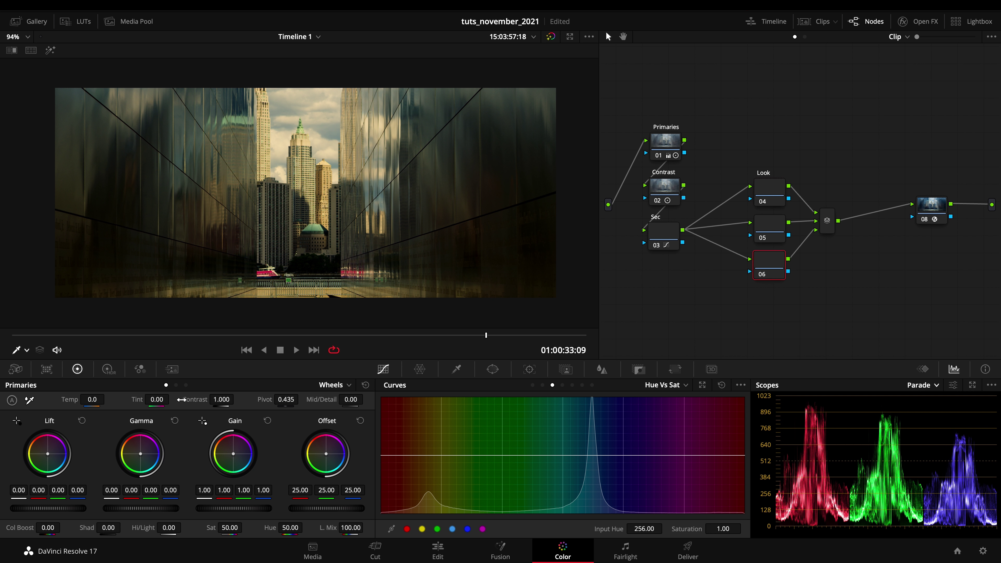
left_click_drag(54, 460, 48, 454)
- Disable and re-enable the Look branch nodes to compare against the ungraded image
left_click_drag(841, 156, 754, 288)
key("ctrl+d")
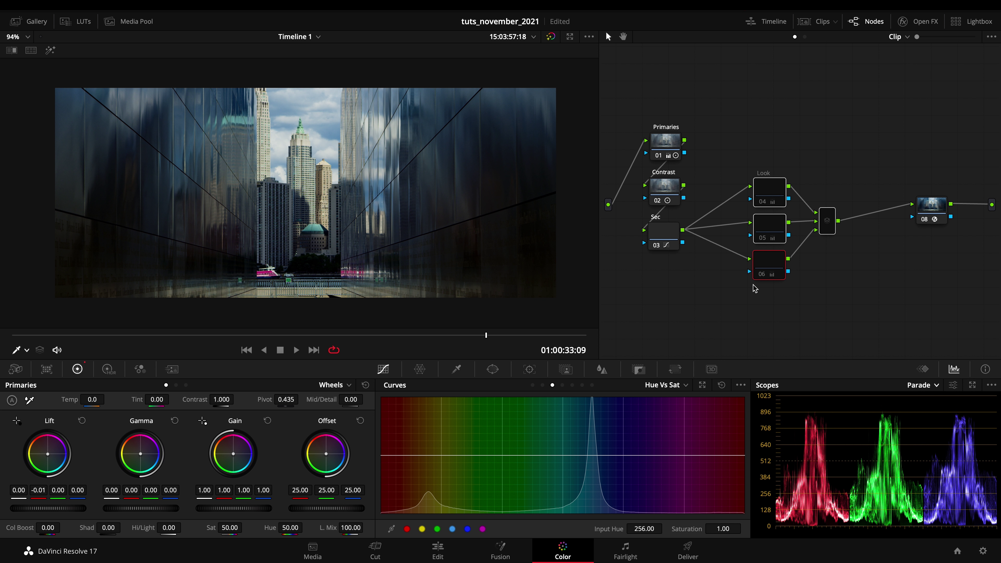
key("ctrl+d")
left_click(824, 254)
- Refine the Look node's Gain to 1.10/0.99/0.86 and move the layer mixer to the right
left_click(771, 191)
left_click_drag(238, 464, 233, 455)
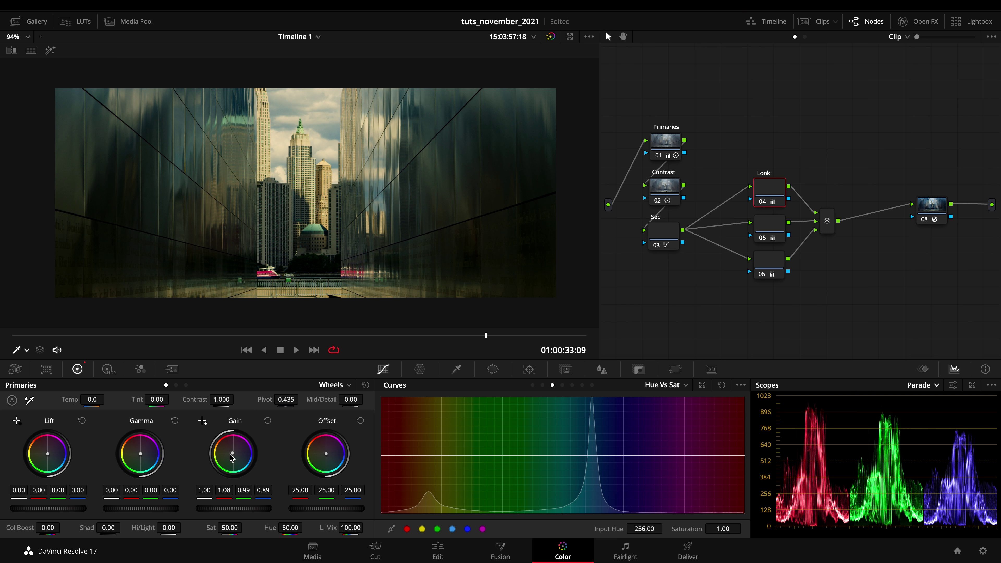
left_click_drag(232, 453, 221, 452)
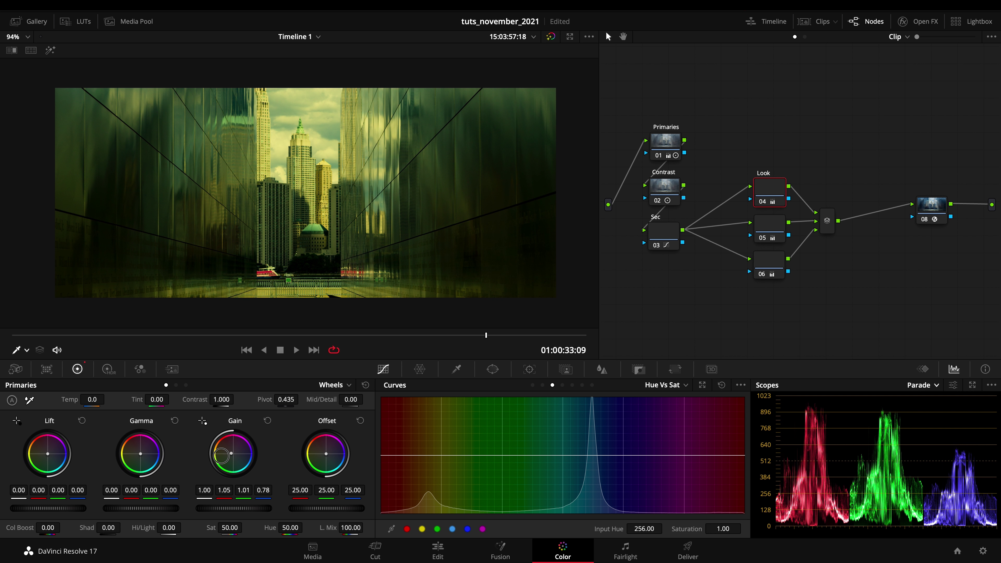
left_click_drag(222, 454, 232, 453)
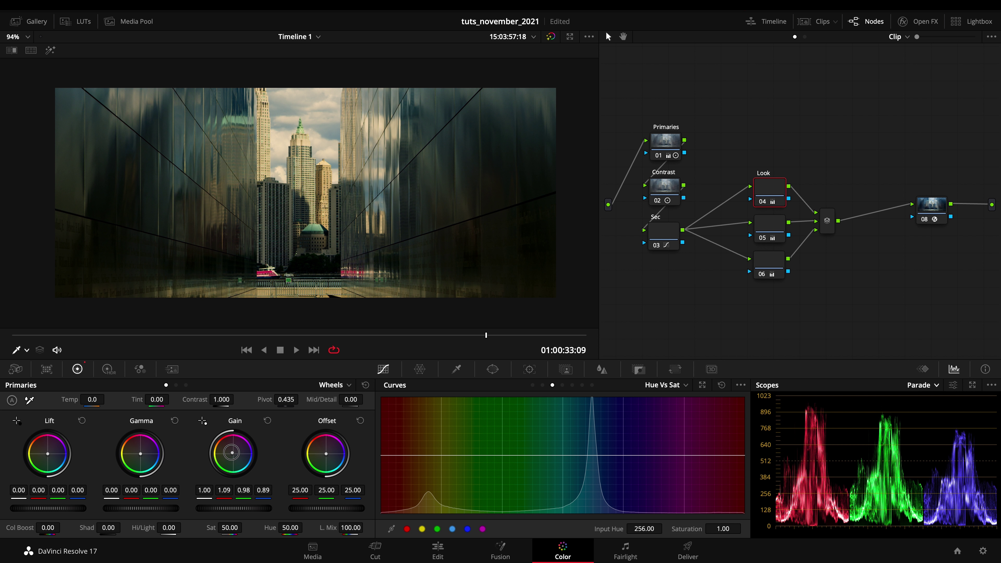
left_click_drag(232, 453, 230, 452)
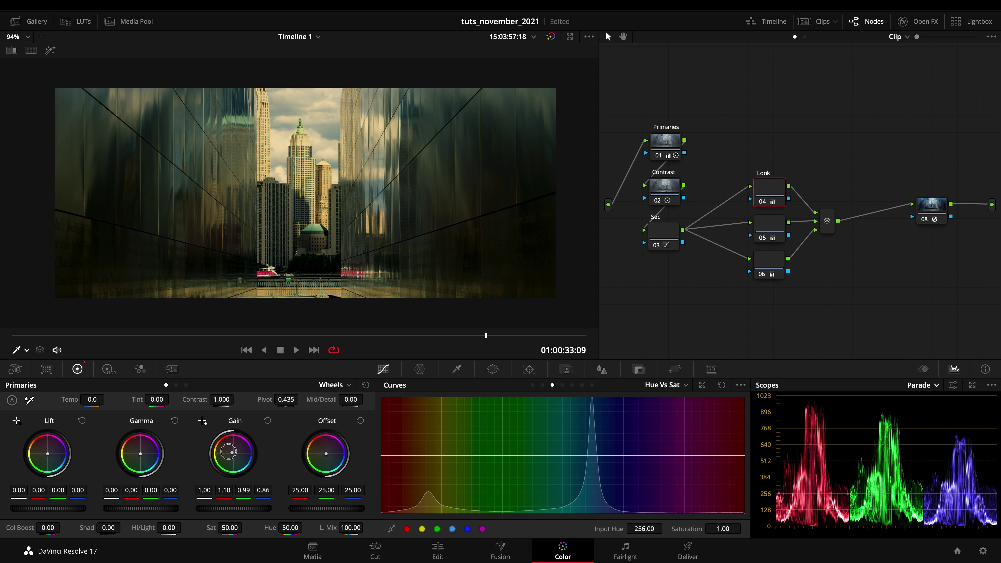
left_click(772, 230)
left_click_drag(829, 232, 852, 233)
- Add serial node 08 after node 05, save, and darken it to Gamma -0.04, Gain 0.96
left_click(774, 228)
key("alt+s")
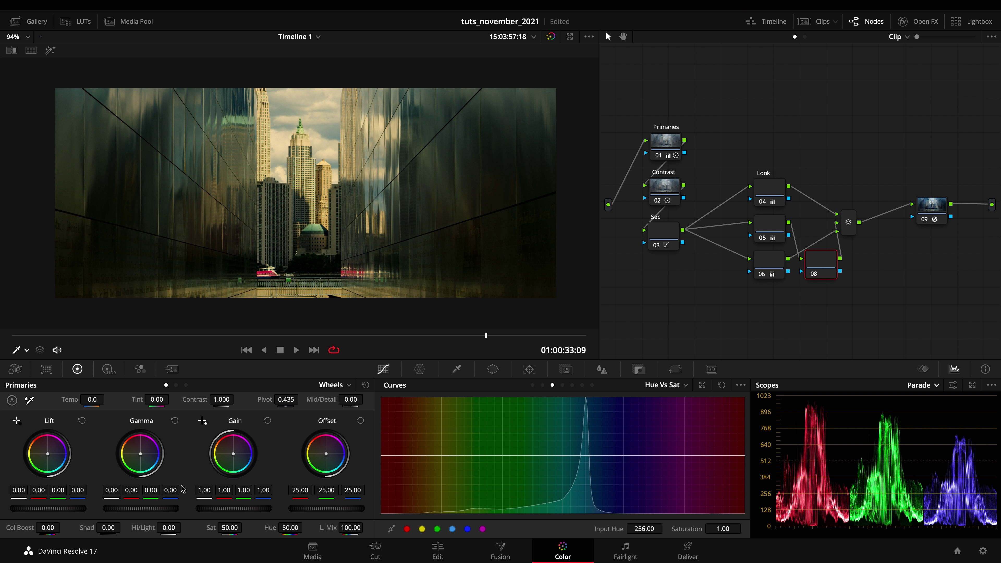
key("ctrl+s")
left_click_drag(142, 508, 73, 520)
mouse_move(237, 509)
left_mouse_down()
mouse_move(215, 509)
mouse_move(235, 512)
left_mouse_up()
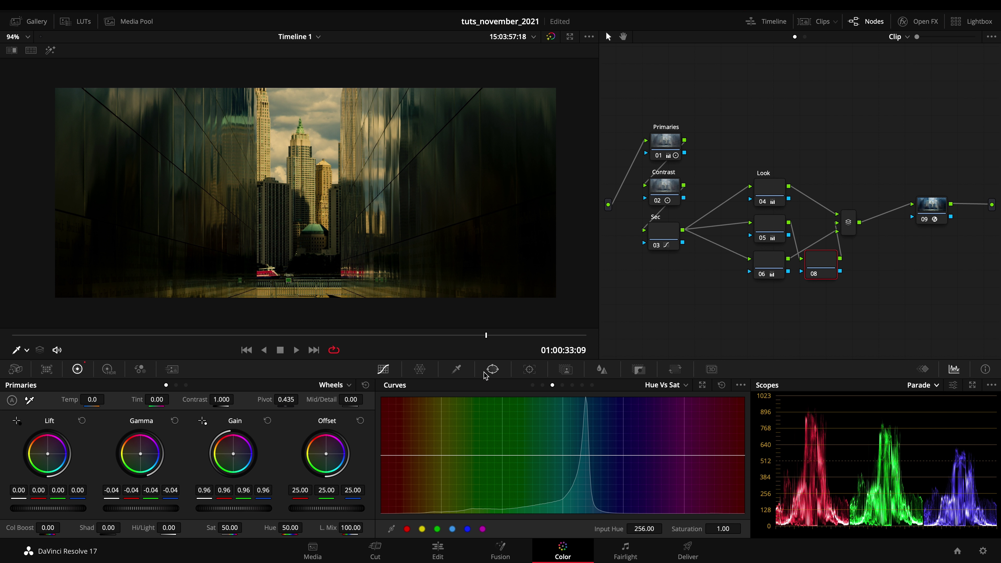
- Limit node 08 with a raised, tall, softened oval window and reduce its key output as a vignette
left_click(493, 370)
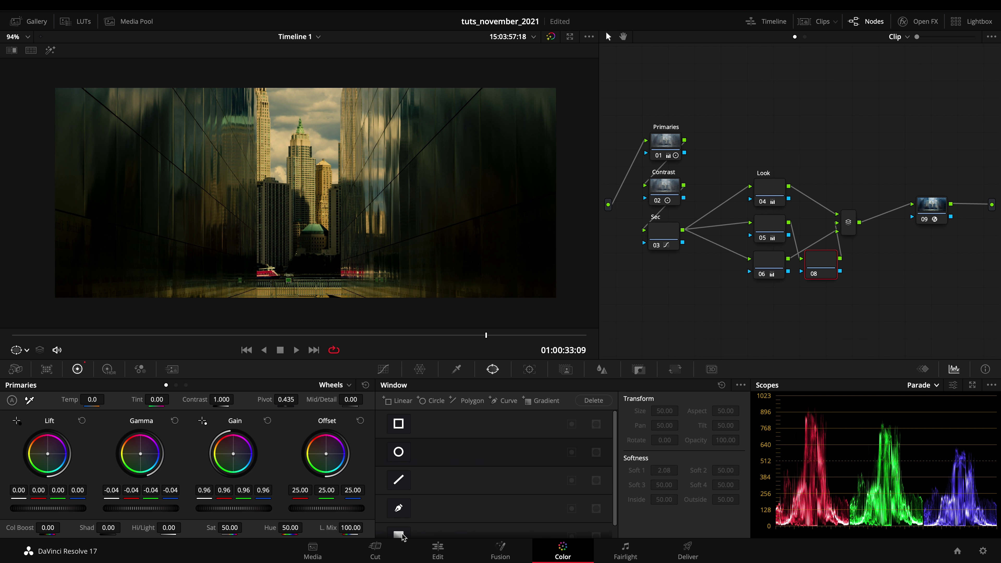
scroll(404, 537, "down", 1)
left_click(398, 439)
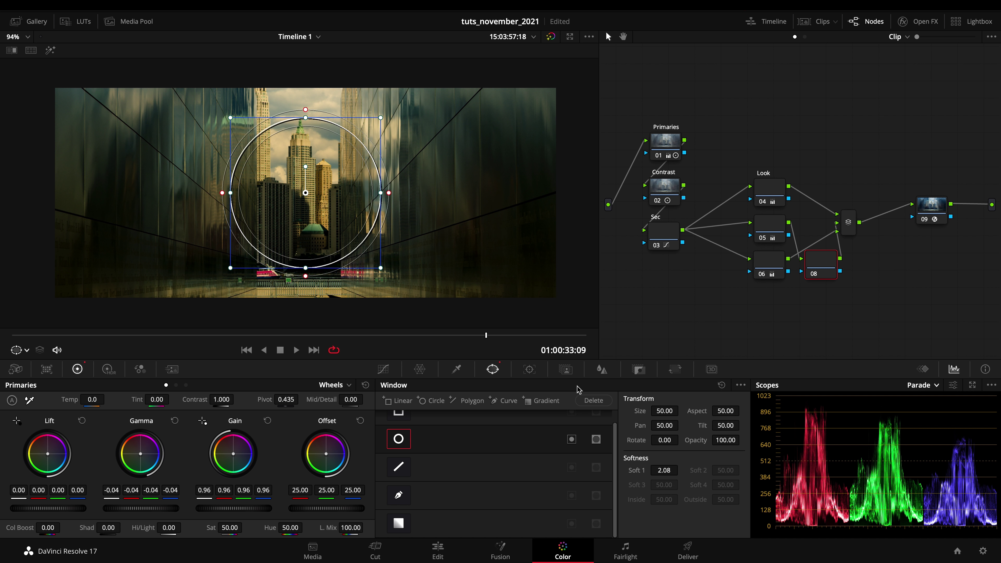
left_click_drag(333, 215, 333, 192)
left_click_drag(306, 251, 305, 311)
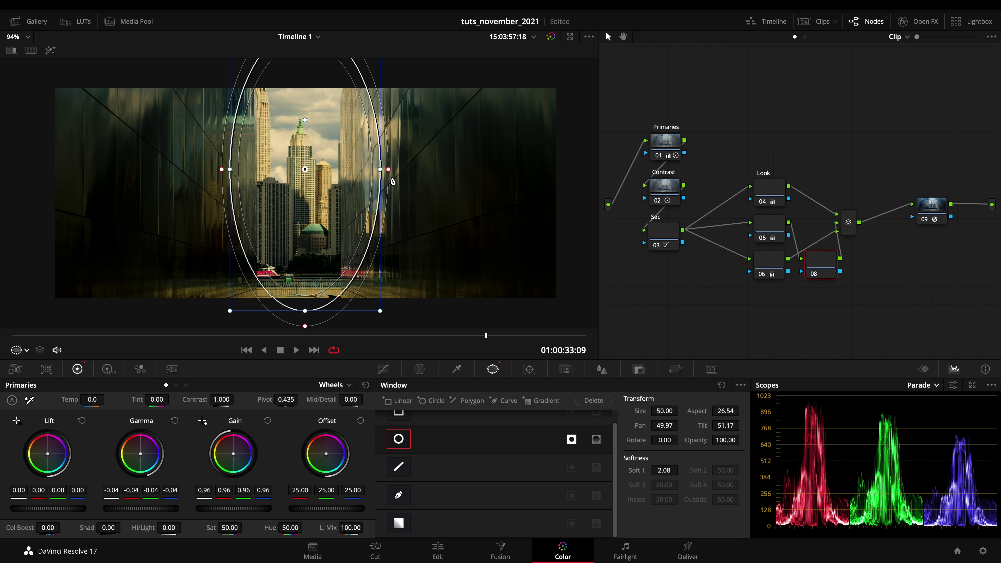
left_click_drag(389, 170, 439, 174)
left_click(639, 369)
left_click_drag(627, 469, 434, 446)
- Tidy the node graph, then toggle the Look branch nodes off to compare and turn them back on
left_click_drag(860, 156, 780, 282)
right_click(808, 157)
left_click(868, 293)
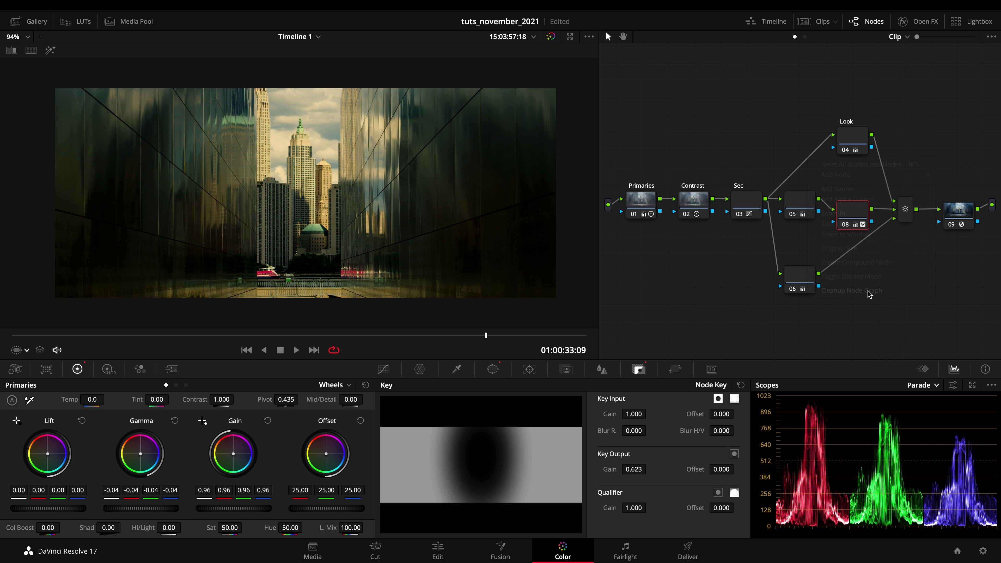
left_click_drag(894, 116, 784, 330)
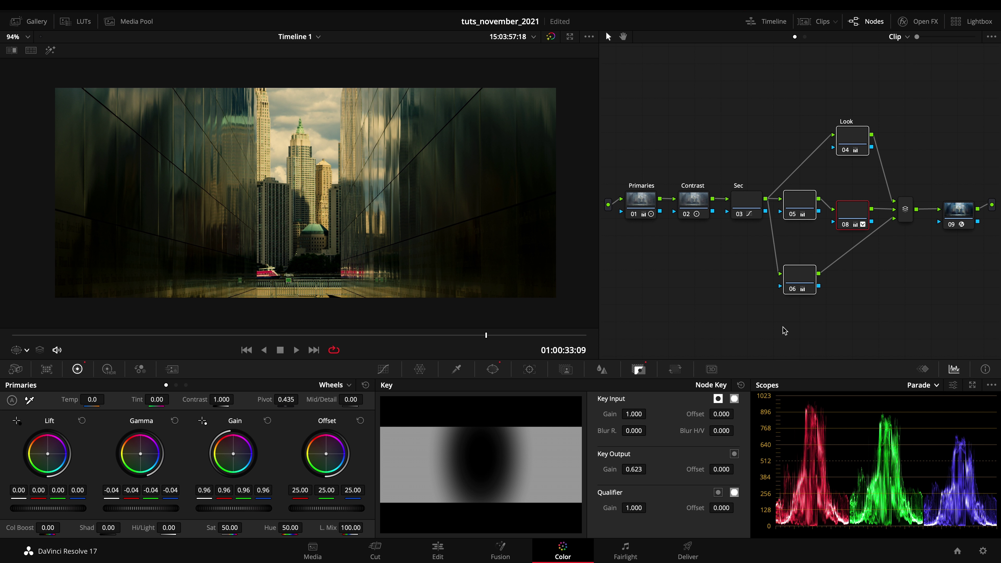
key("ctrl+d")
key("ctrl+d")
key("shift+semicolon")
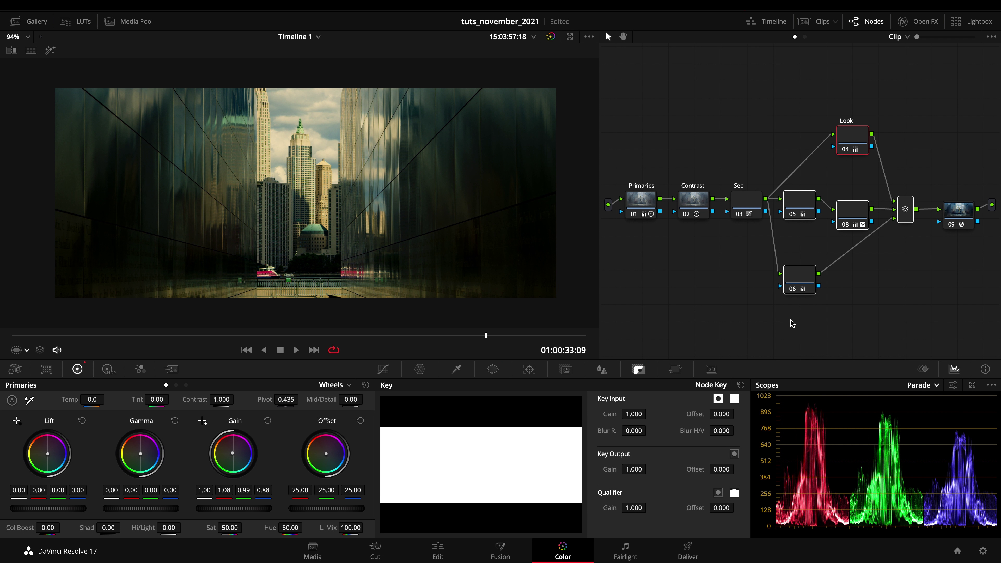
key("ctrl+d")
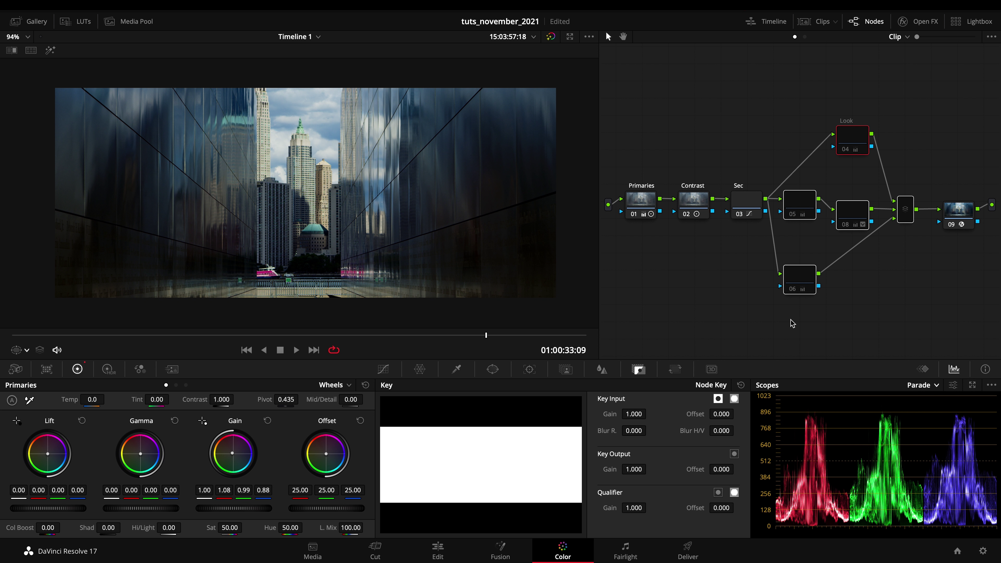
key("ctrl+d")
key("ctrl+d")
key("ctrl+d")
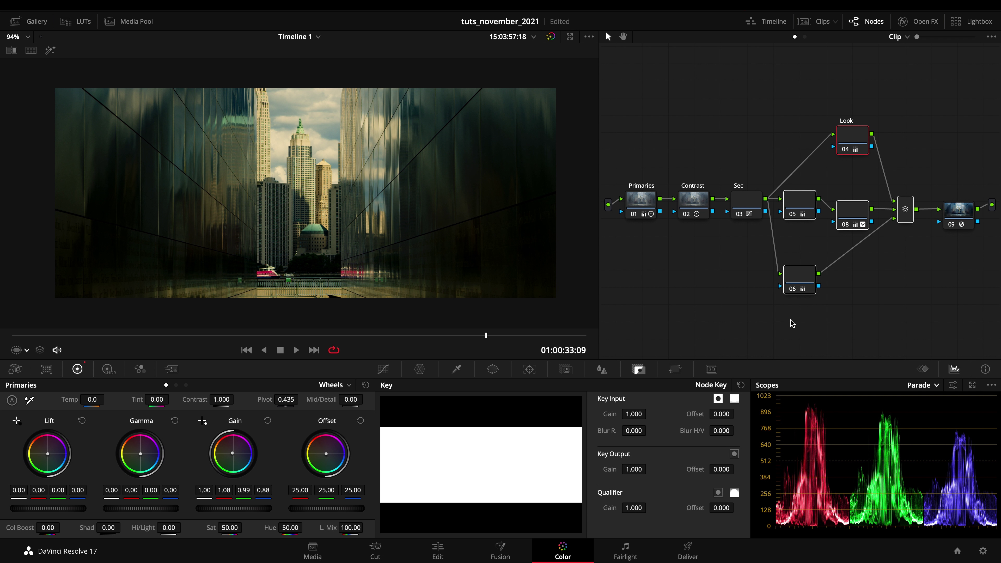
key("ctrl+d")
key("ctrl+d")
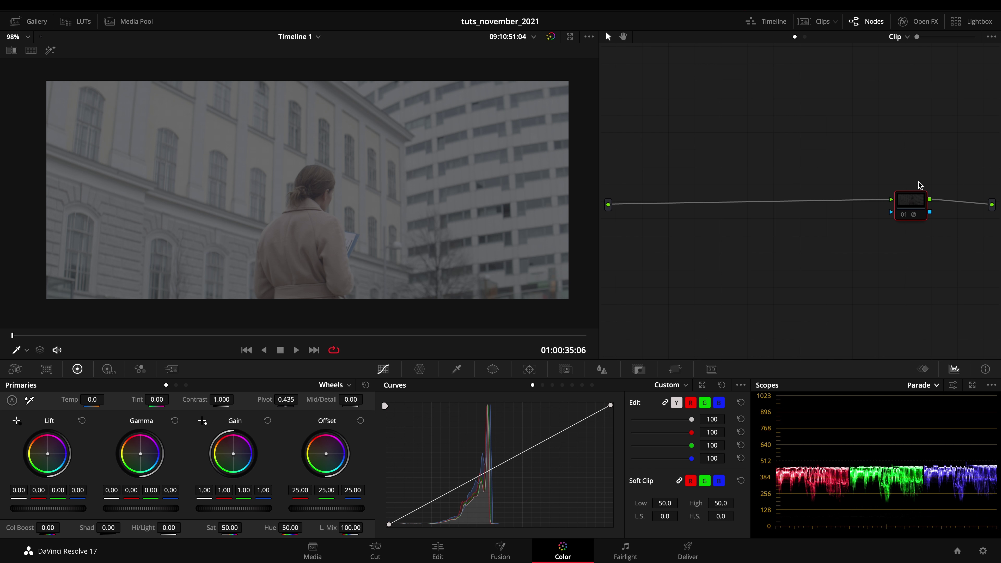
- Insert a node before the woman clip's node, lowering Offset and slightly raising Gain
left_click_drag(916, 207, 669, 204)
key("shift+s")
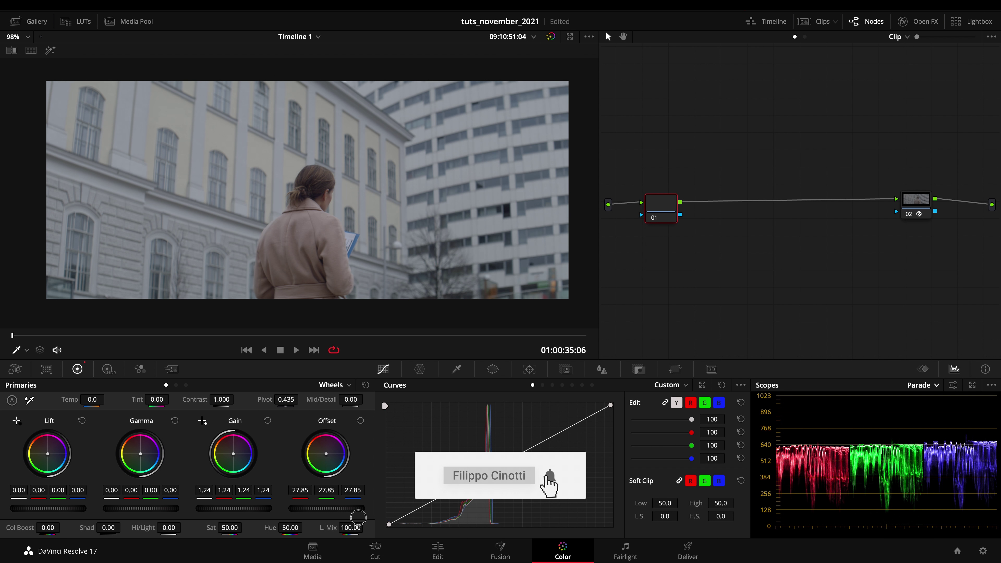
left_click_drag(335, 512, 290, 515)
left_click_drag(223, 510, 253, 512)
- Raise the woman shot's contrast, then add a blank serial node for the next correction
left_click_drag(331, 340, 417, 341)
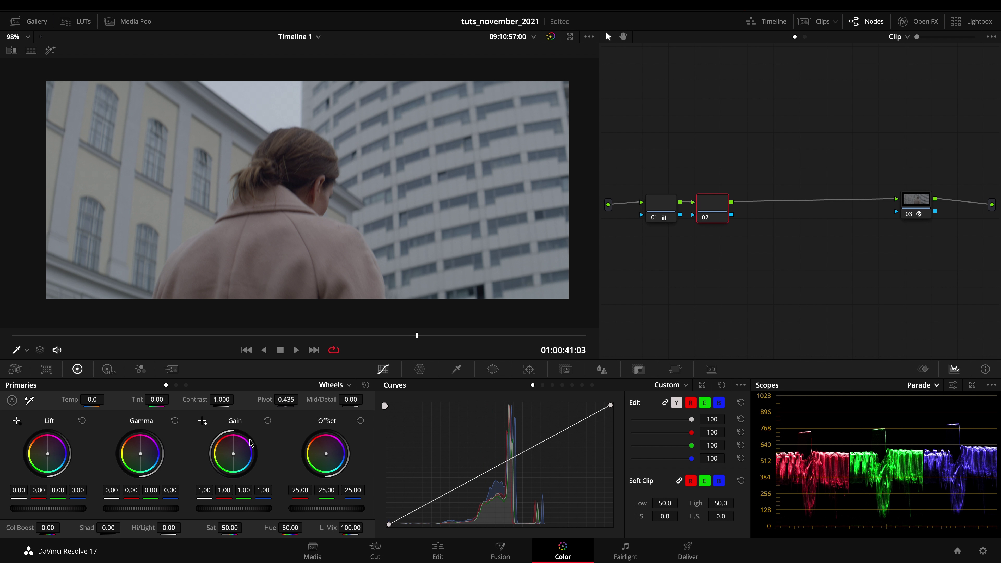
left_click_drag(218, 400, 388, 390)
key("alt+s")
left_click_drag(349, 335, 136, 336)
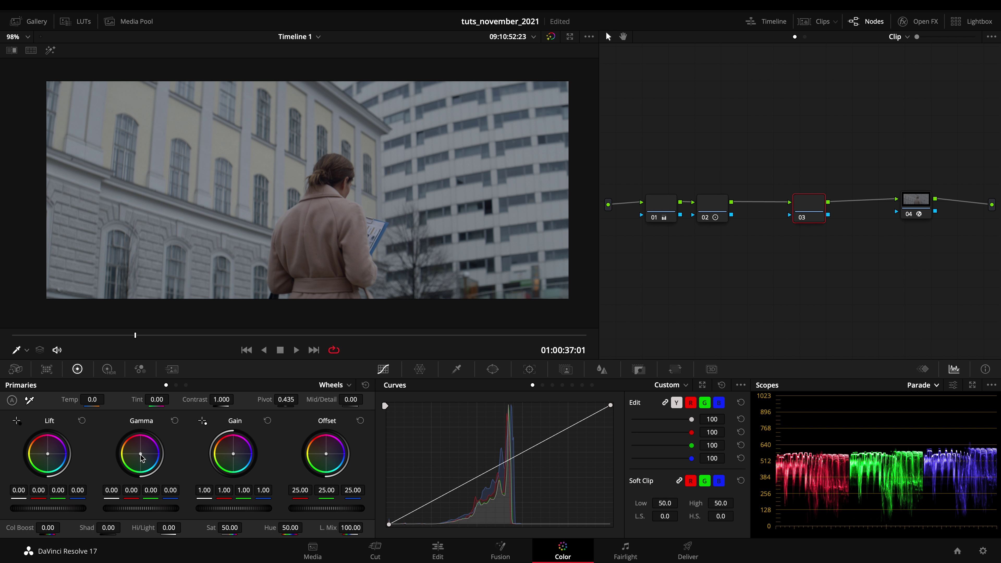
- On node 03, push Gamma toward teal and Gain toward red, fine-tune Lift, and reset Contrast to 1.000
left_click_drag(141, 454, 148, 485)
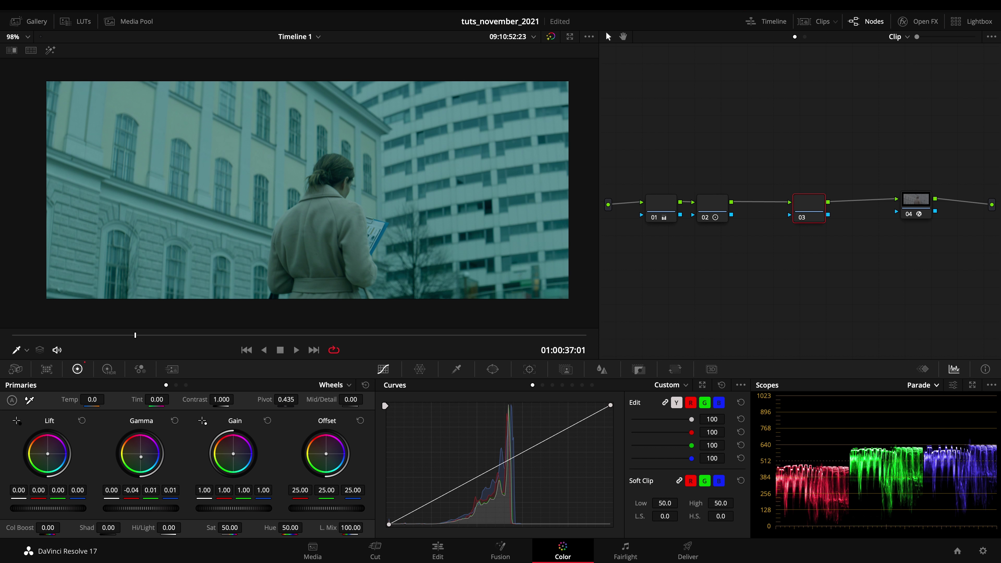
left_click_drag(233, 454, 228, 443)
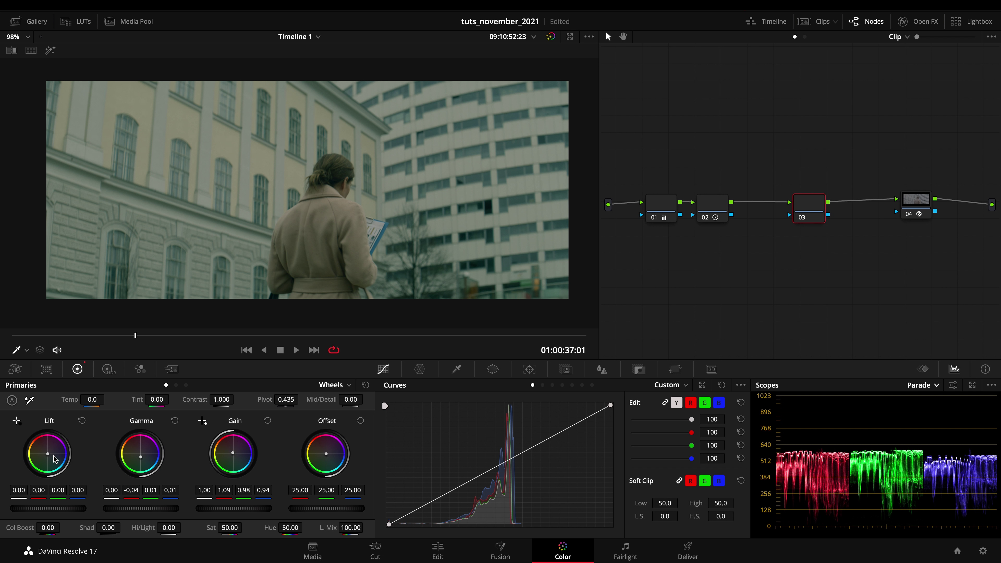
left_click_drag(48, 457, 47, 456)
left_click_drag(141, 457, 141, 454)
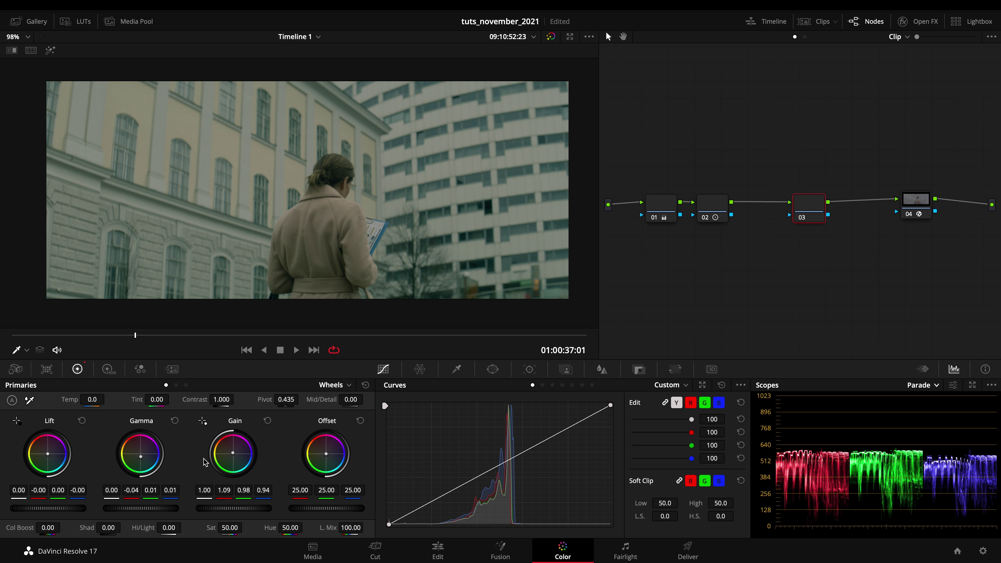
mouse_move(226, 400)
left_mouse_down()
mouse_move(274, 400)
mouse_move(221, 400)
left_mouse_up()
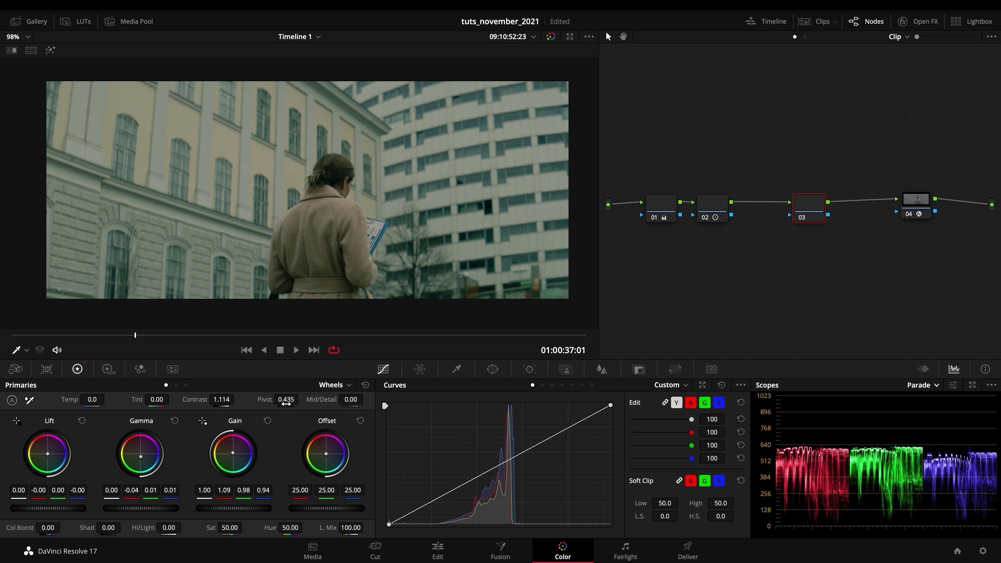
double_click(222, 399)
left_click(452, 493)
- Shape a gentle S-curve on node 03's Custom curve, raising the top point and lowering the bottom
left_click(511, 462)
left_click_drag(511, 462, 512, 458)
left_click_drag(453, 494, 430, 502)
key("space")
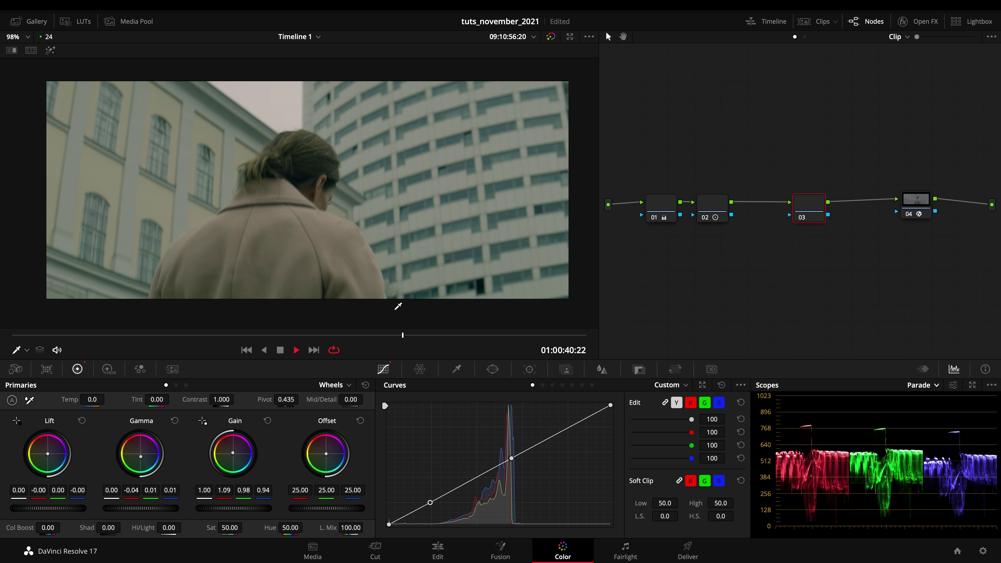
key("space")
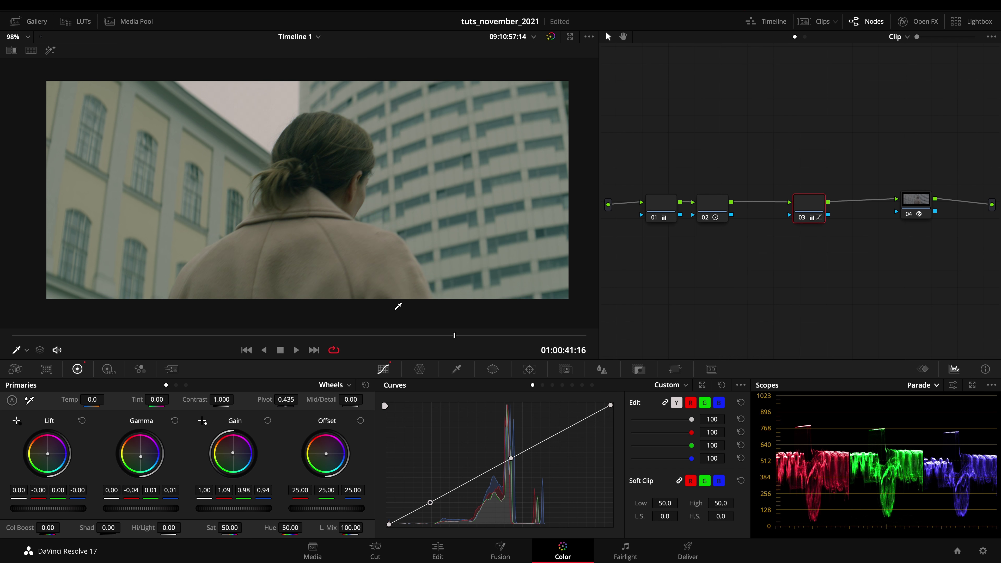
key("space")
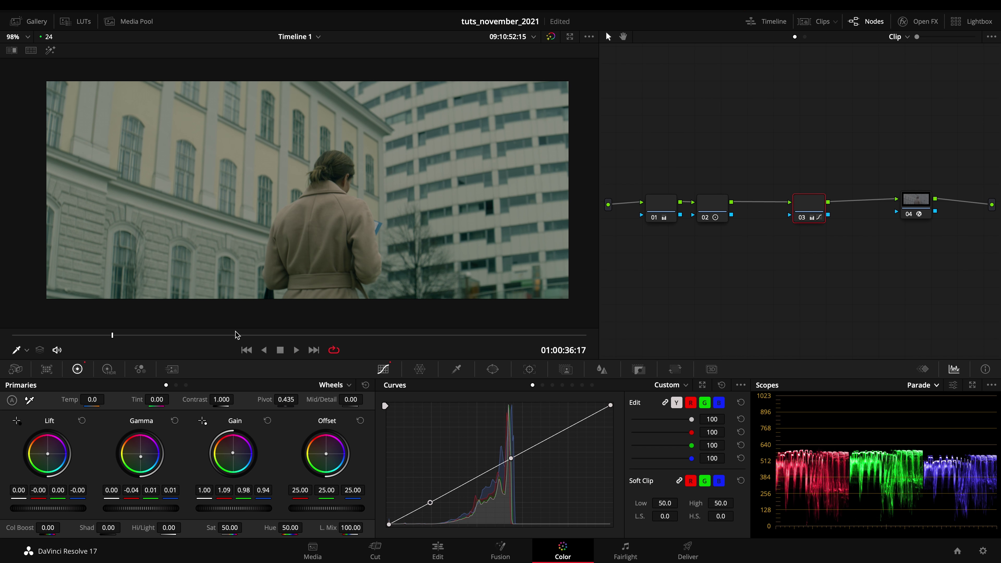
left_click_drag(474, 336, 380, 348)
- Warm the Log Shadow balance to 0.05/-0.01/-0.03, review playback, and bypass node 03
left_click(186, 385)
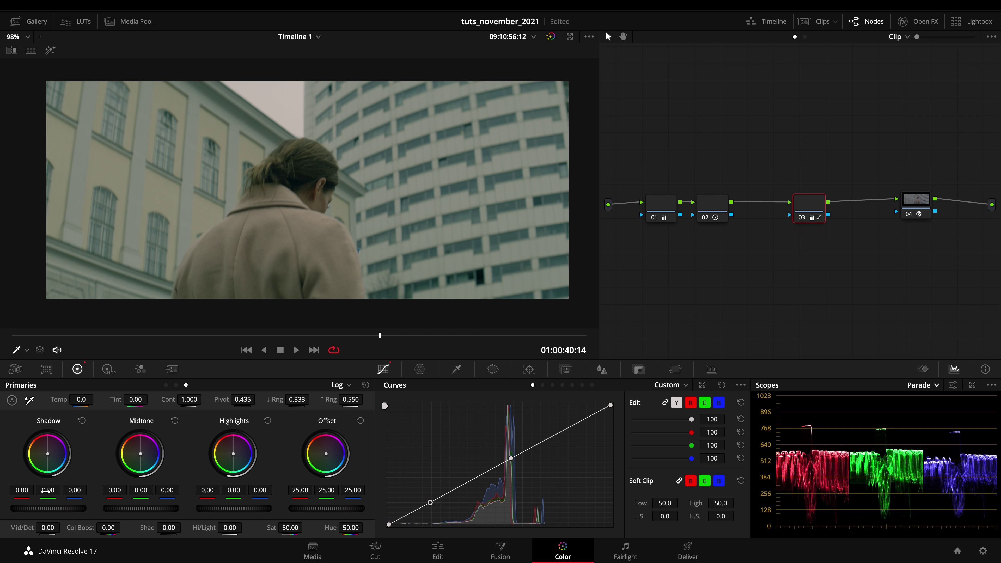
left_click_drag(48, 453, 46, 448)
key("space")
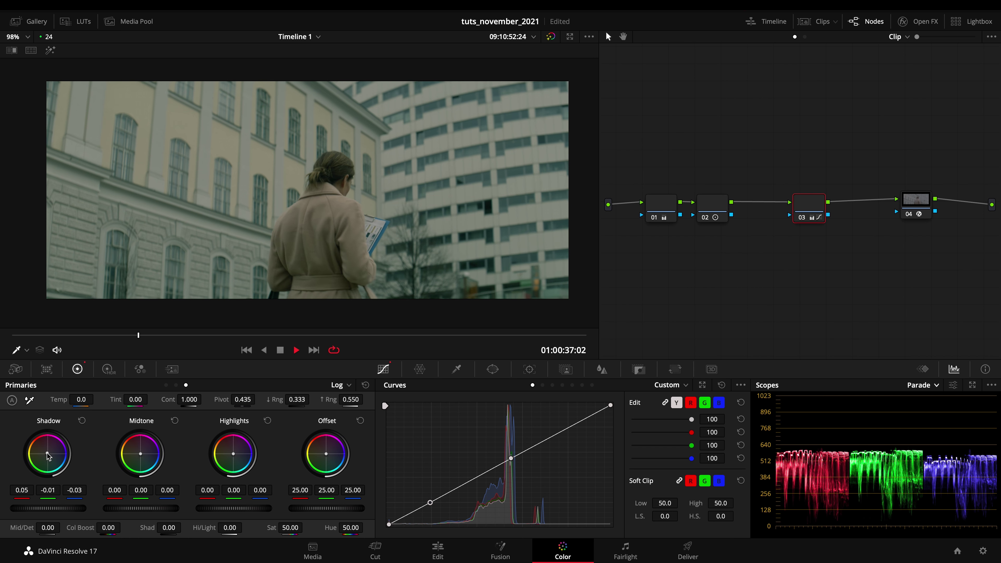
key("space")
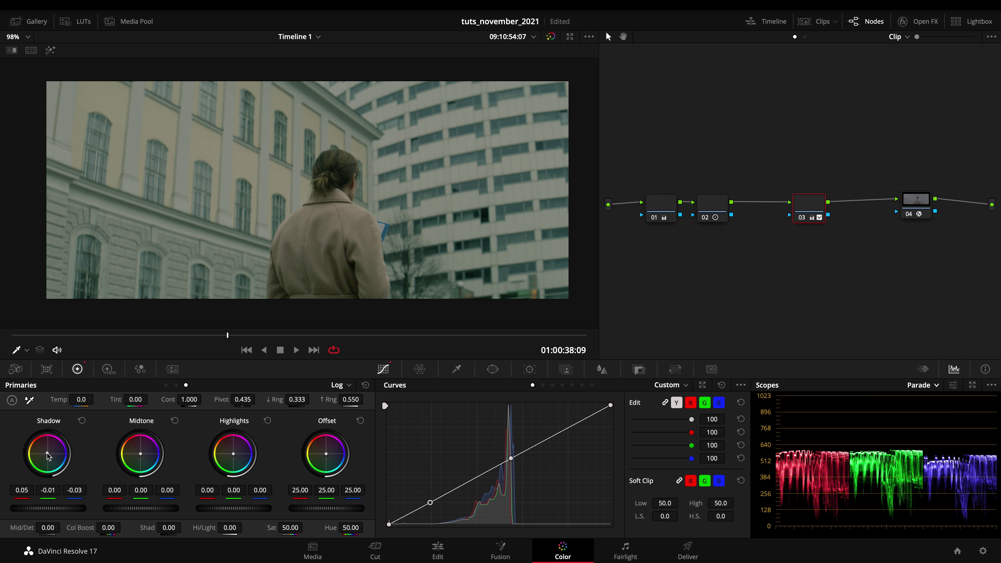
key("ctrl+d")
key("ctrl+d")
key("ctrl+d")
key("ctrl+d")
key("ctrl+d")
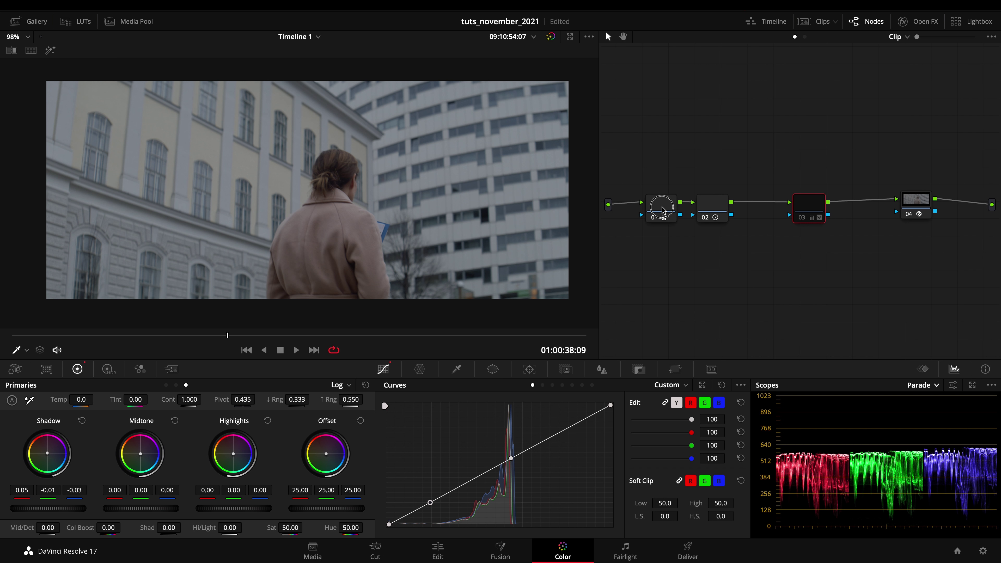
- Set node 01's Tint to -6.00, then nudge node 03's midtone balance on the standard wheels
left_click(661, 213)
left_click_drag(136, 399, 96, 399)
left_click(810, 210)
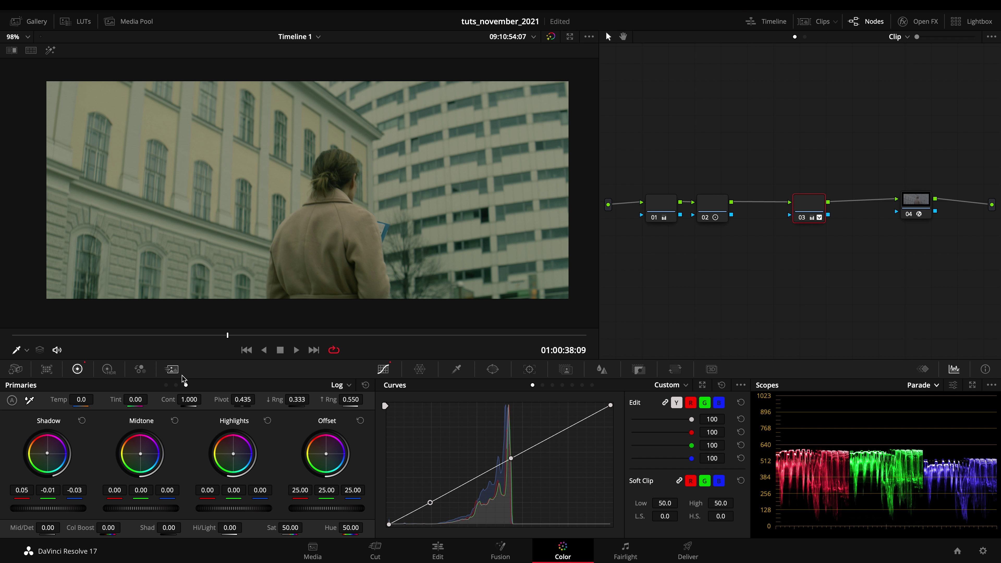
left_click(166, 385)
left_click_drag(144, 459, 147, 460)
- Play back the woman shot and bypass node 03 to compare
left_click(297, 350)
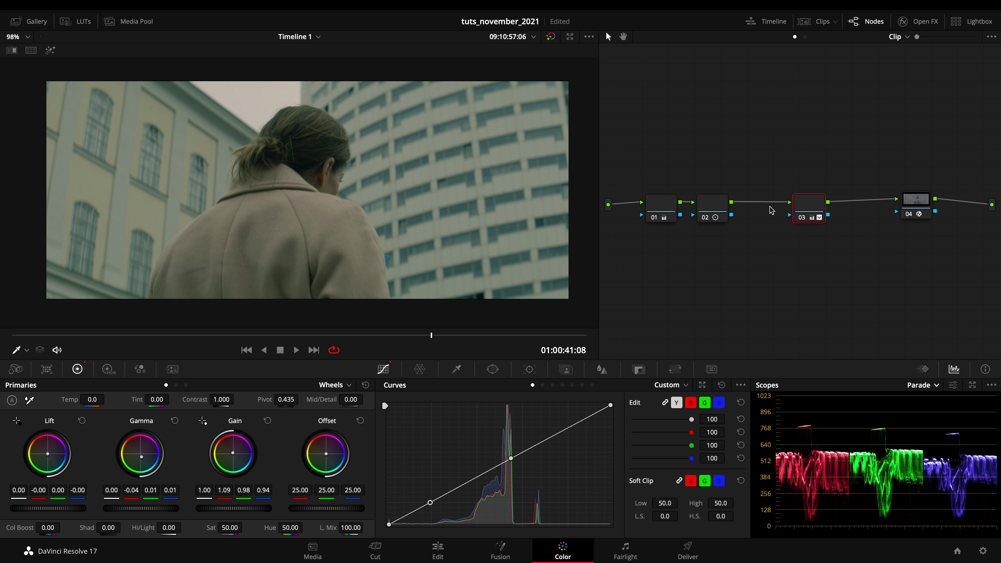
left_click_drag(816, 202, 819, 204)
key("ctrl+d")
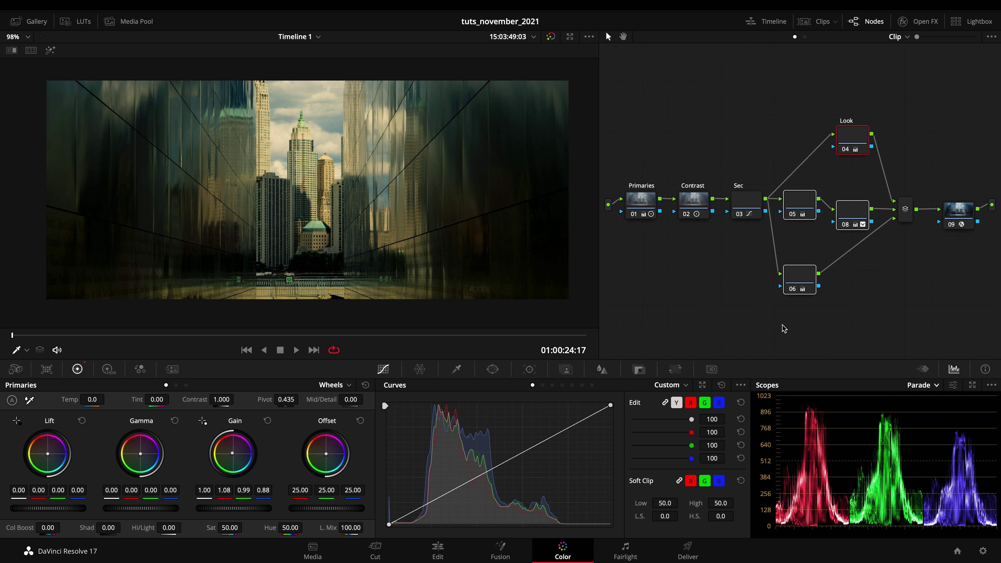
- Bypass the walkway's Look branch nodes, scrub through the clip, then move down to the woman clip
key("ctrl+d")
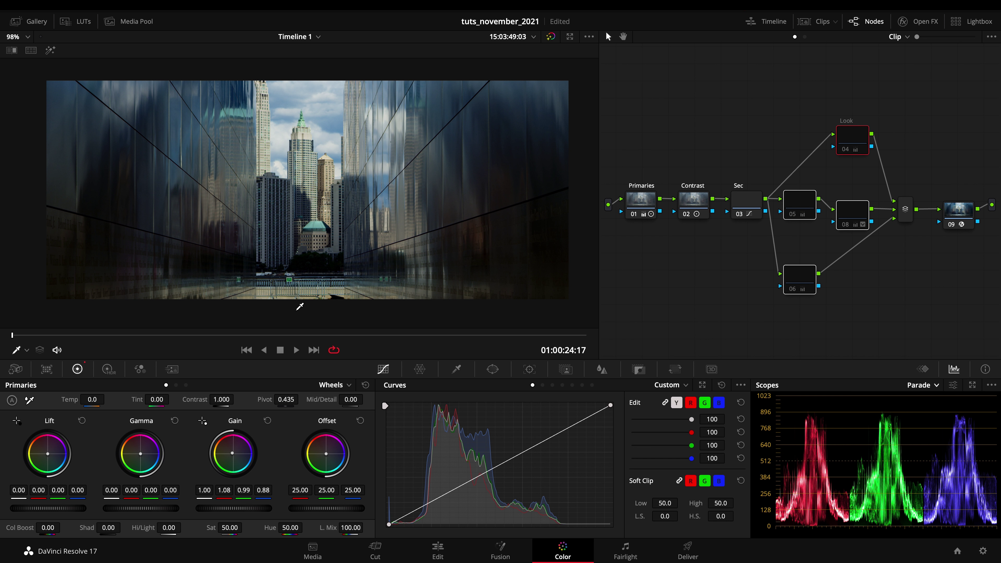
left_click_drag(154, 337, 329, 335)
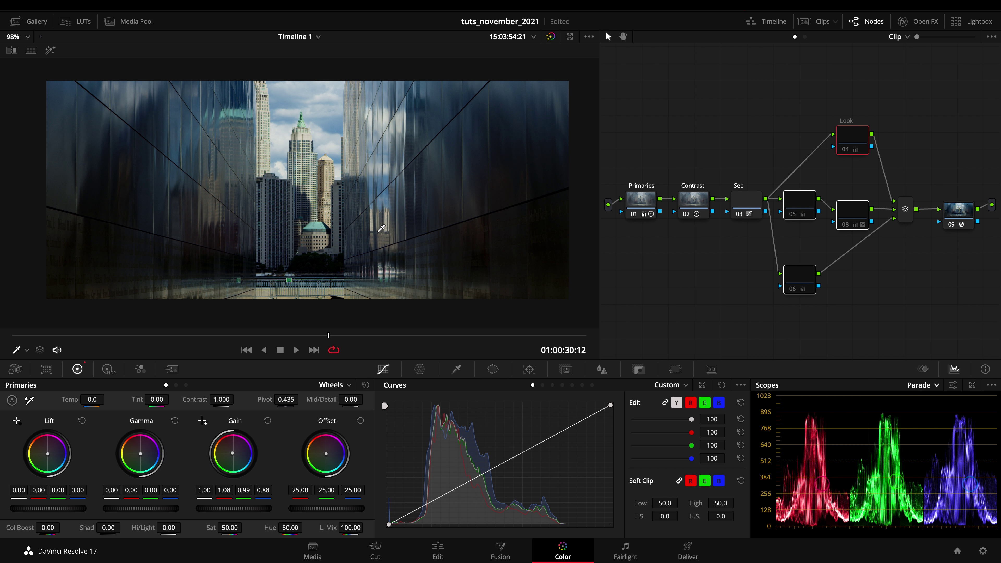
key("Down")
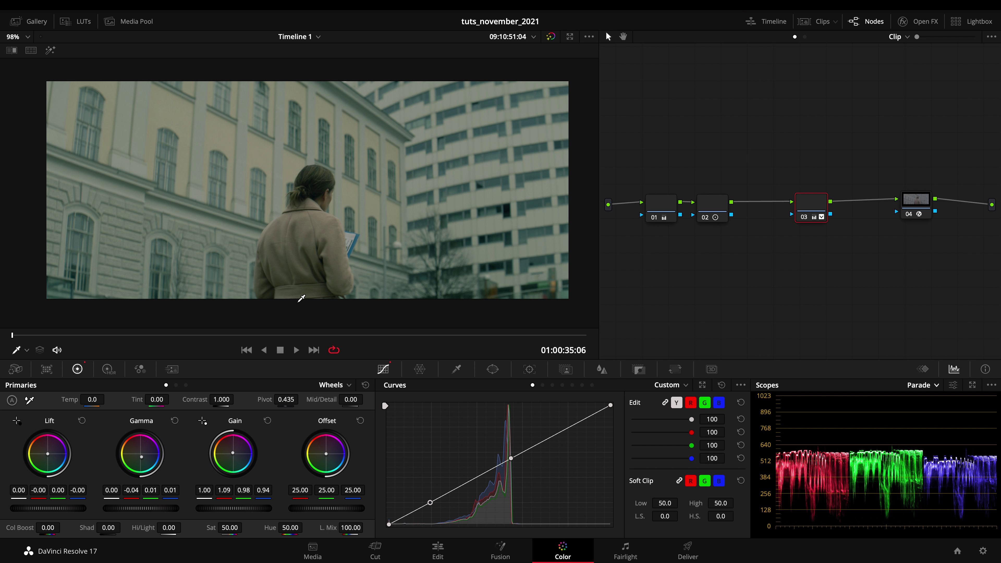
- Re-enable node 03, scrub through the woman clip to compare, and move node 03 higher in the graph
left_click(284, 336)
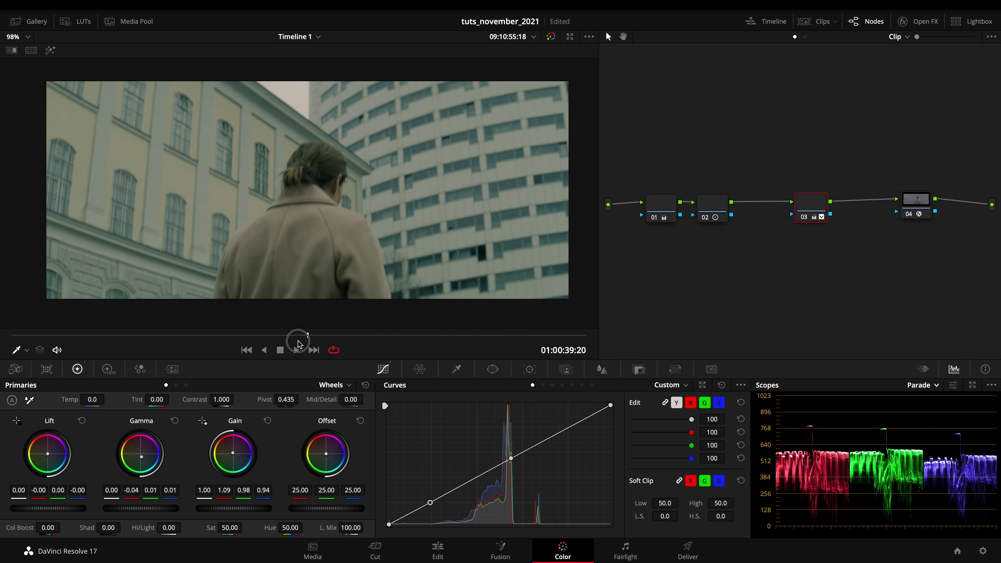
left_click_drag(215, 350, 167, 347)
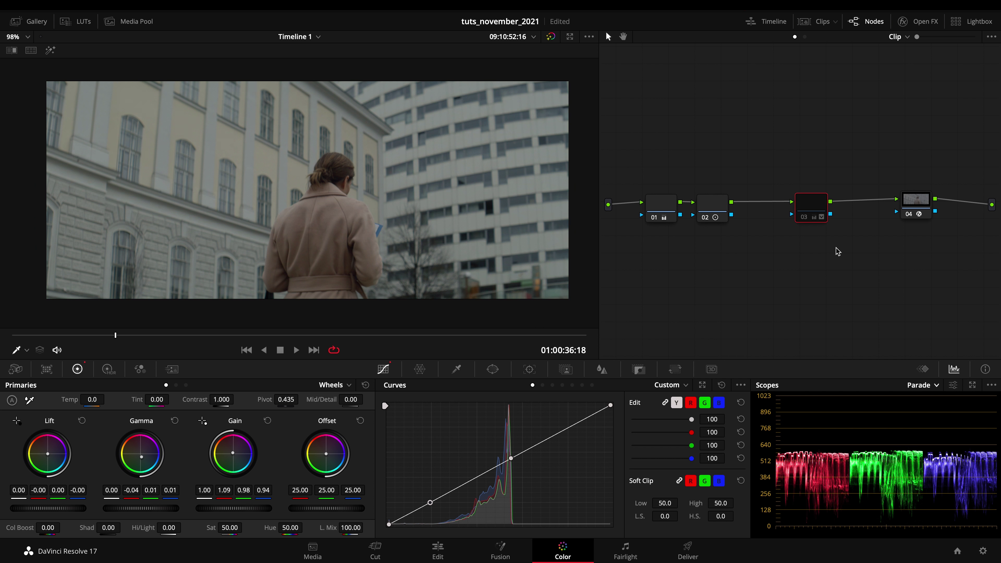
left_click_drag(360, 335, 153, 335)
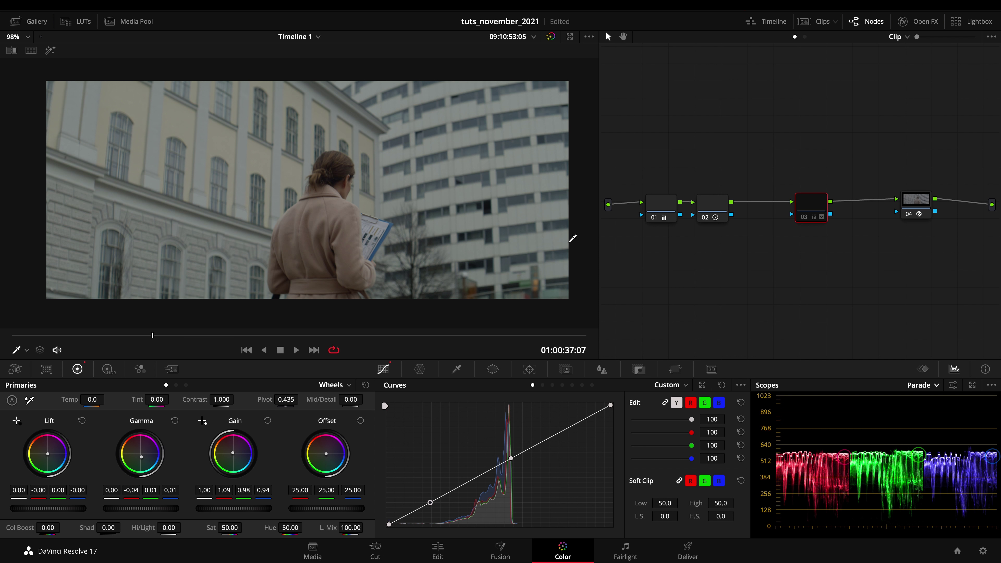
left_click_drag(819, 201, 819, 180)
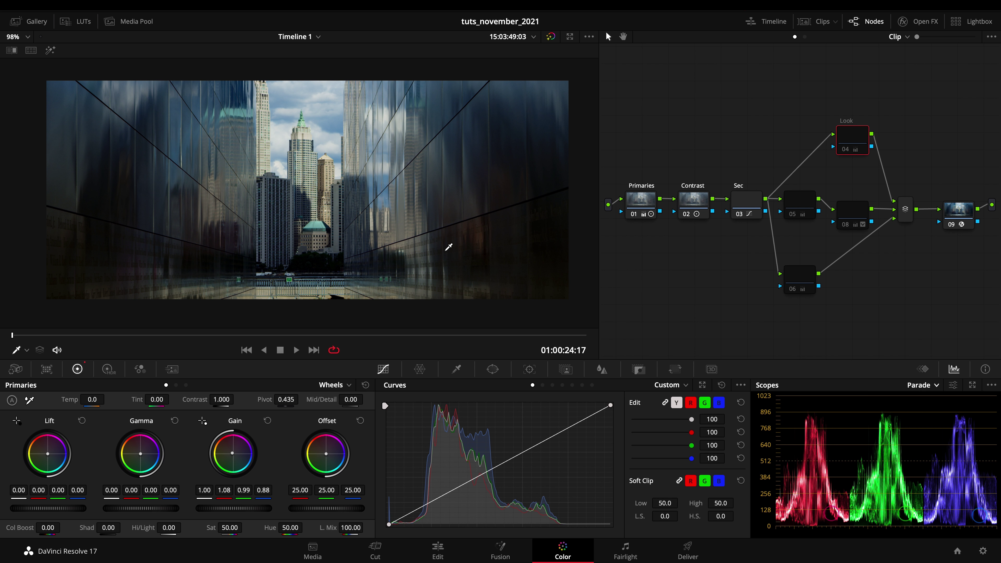
- Select the walkway's Look branch nodes 05, 06 and 08 and turn them back on
left_click_drag(892, 110, 790, 308)
key("ctrl+d")
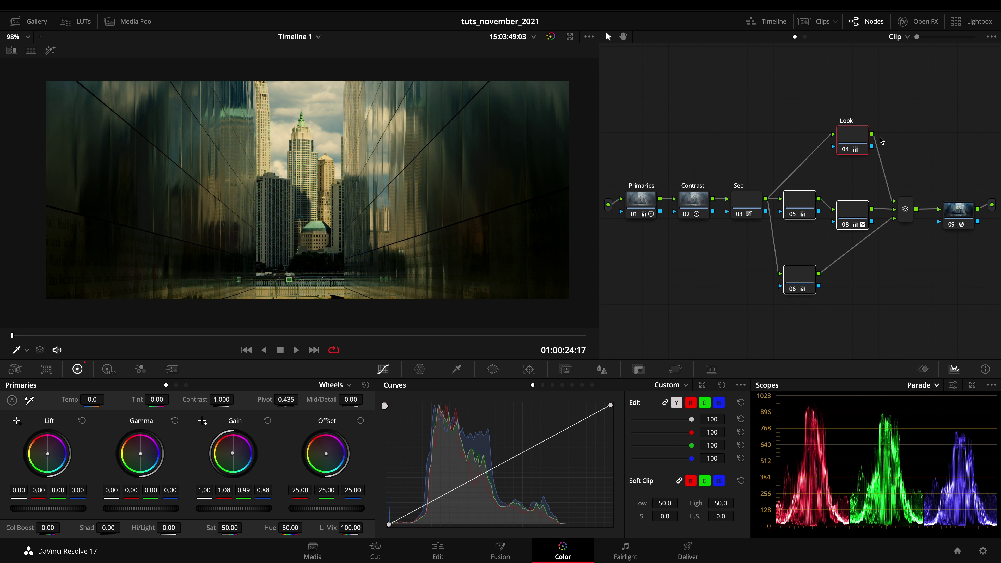
key("ctrl+d")
key("ctrl+d")
- Warm the Look node's Gain to 1.12/0.98/0.90 and re-enable the woman clip's node 03
left_click(908, 149)
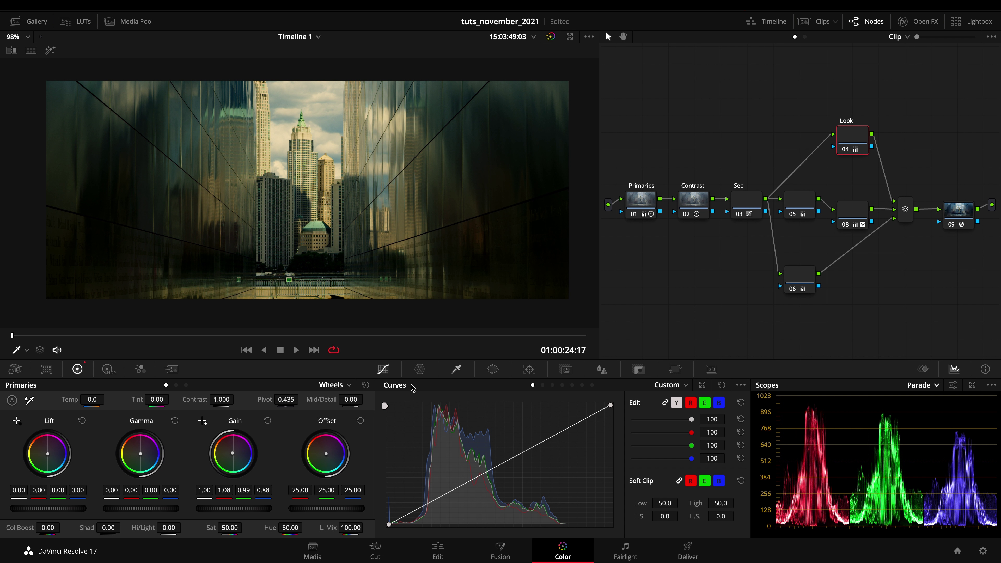
left_click_drag(232, 453, 232, 452)
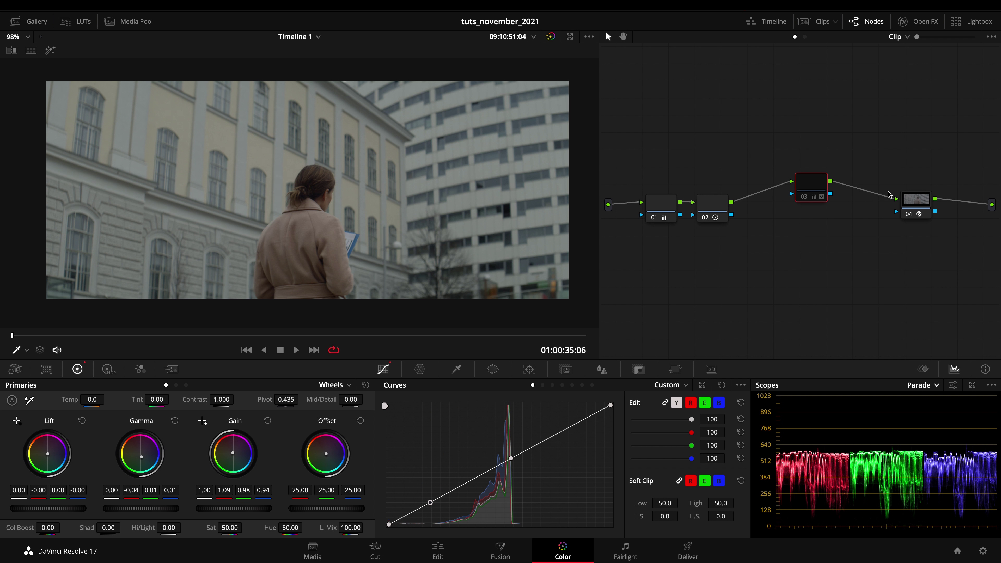
key("ctrl+d")
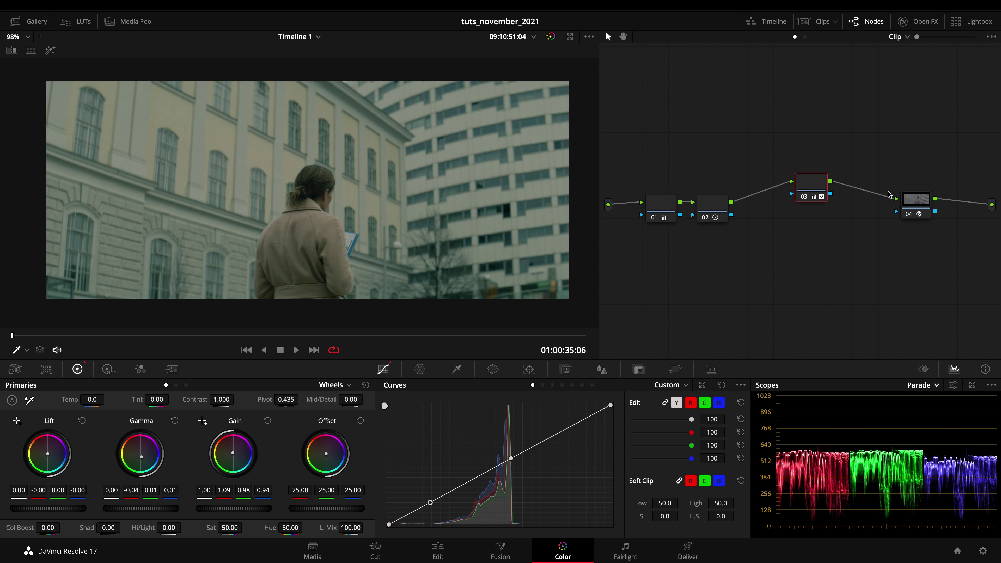